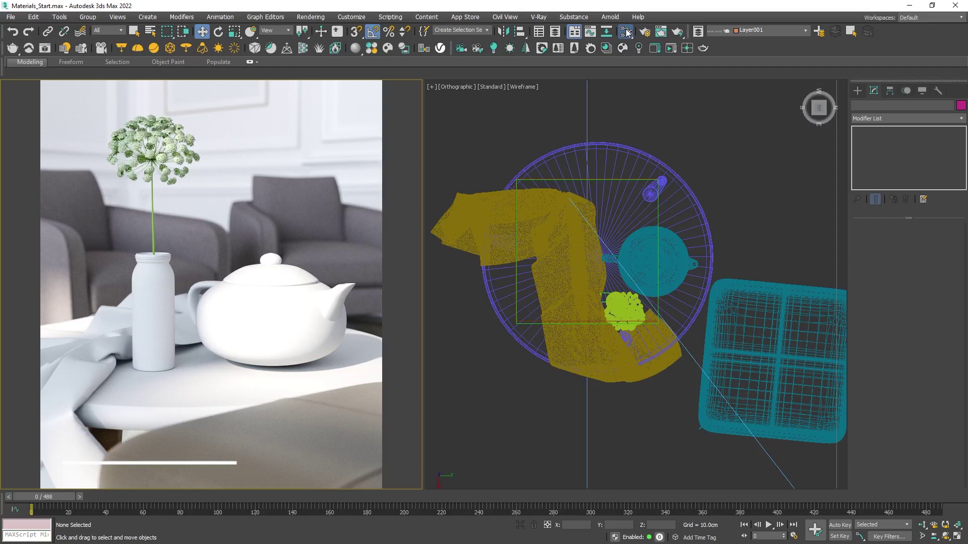
Step: Open the material editor and switch from the compact version to the Slate Material Editor
{"action": "left_click", "coordinate": [626, 32]}
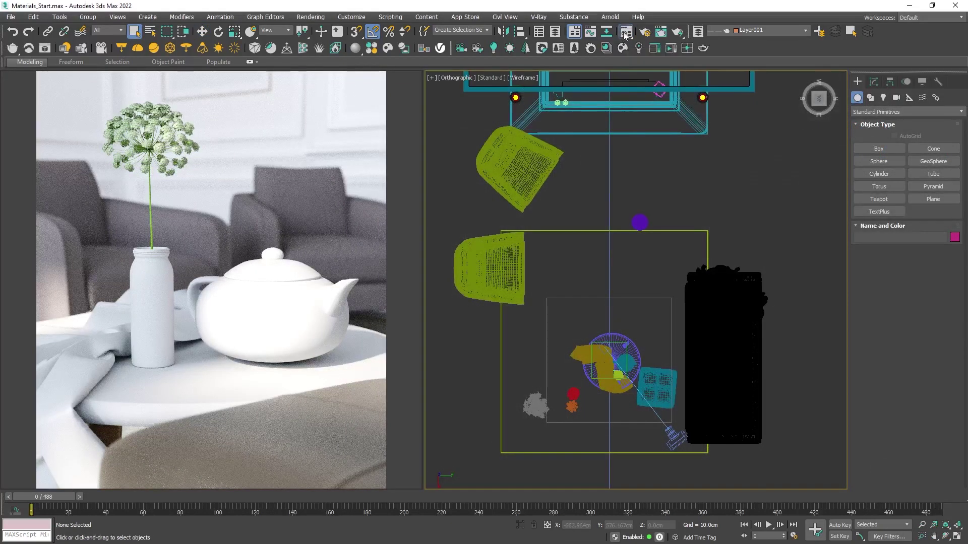
{"action": "left_click", "coordinate": [625, 33]}
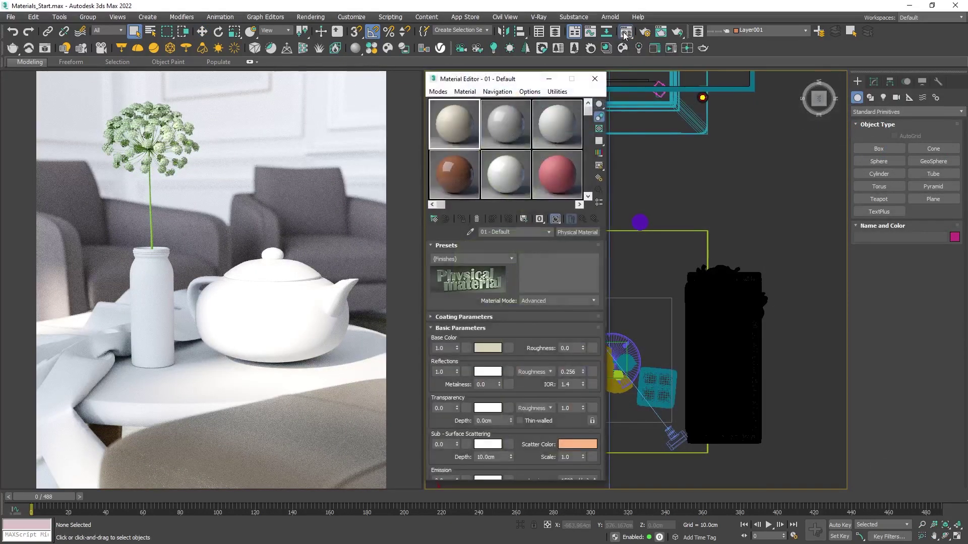
{"action": "left_click", "coordinate": [632, 39]}
{"action": "left_click_drag", "start_coordinate": [634, 41], "coordinate": [624, 66]}
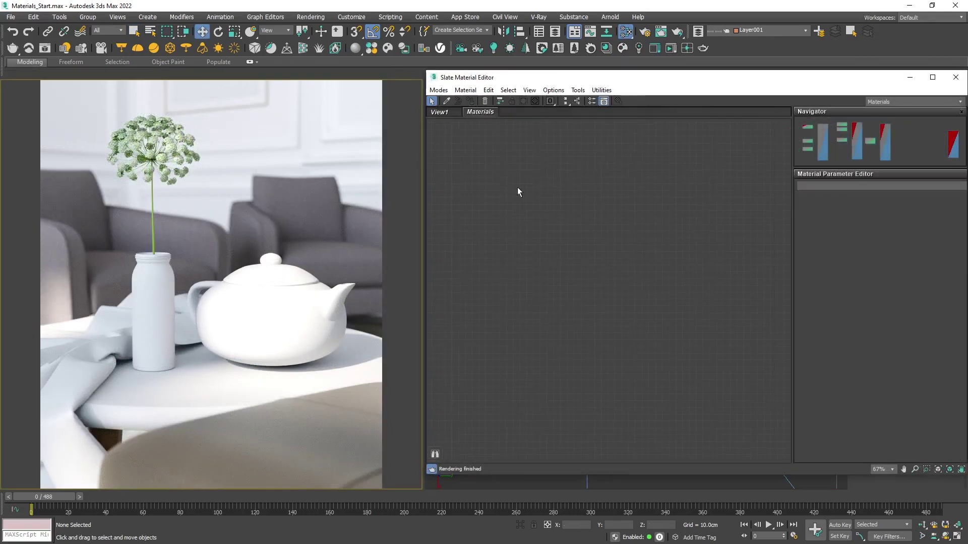
Step: Add a CoronaPhysicalMtl node to the Materials view and name it Plastic
{"action": "right_click", "coordinate": [517, 189]}
{"action": "mouse_move", "coordinate": [550, 197]}
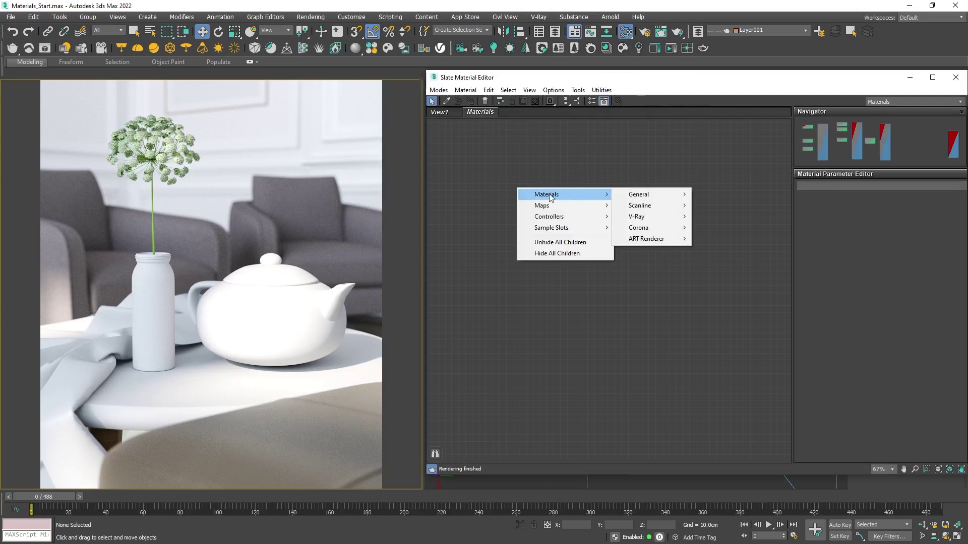
{"action": "mouse_move", "coordinate": [648, 230]}
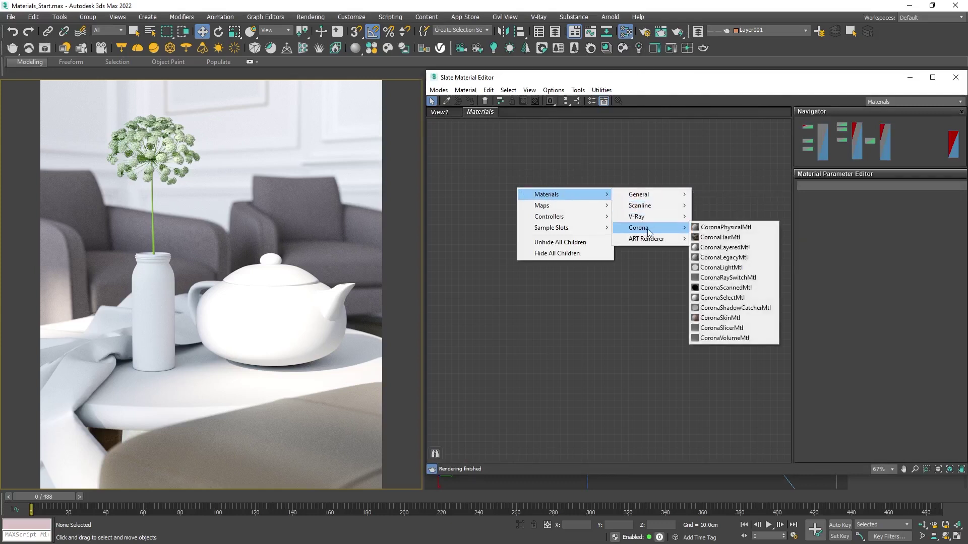
{"action": "left_click", "coordinate": [696, 228]}
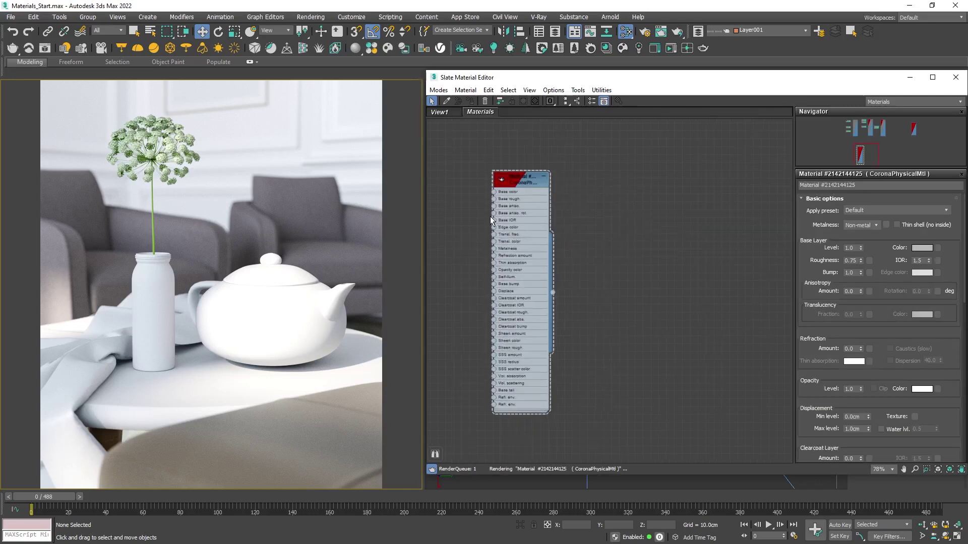
{"action": "scroll", "coordinate": [486, 217], "scroll_direction": "up", "scroll_amount": 3}
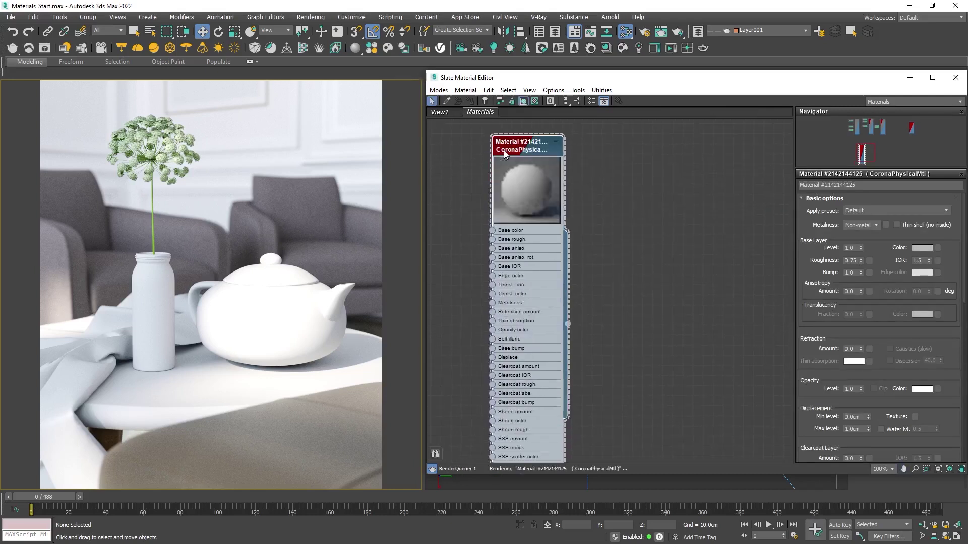
{"action": "left_click_drag", "start_coordinate": [505, 155], "coordinate": [495, 155]}
{"action": "left_click", "coordinate": [862, 185]}
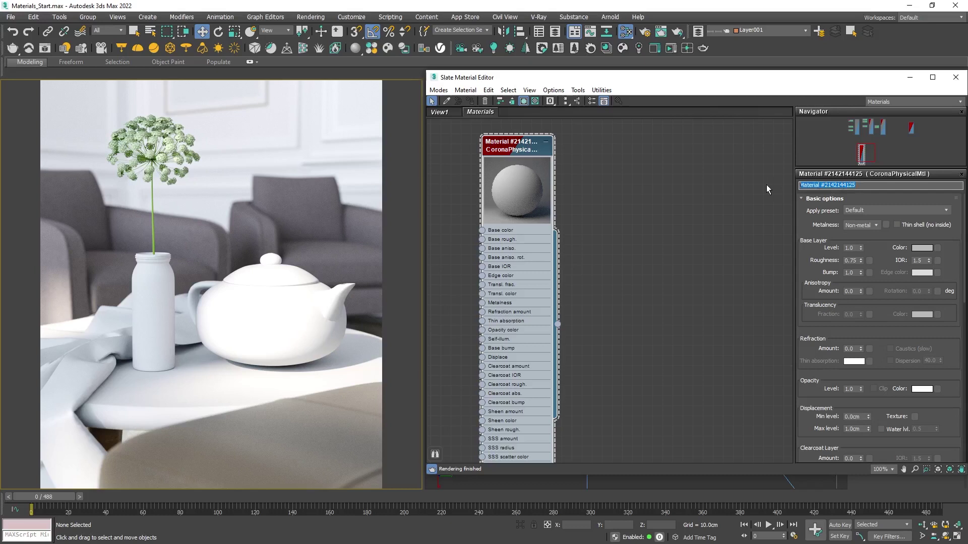
{"action": "type", "text": "Plastic"}
{"action": "key", "text": "Return"}
Step: Set the Plastic material's base color to a dark blue, RGB 4, 8, 27
{"action": "left_click_drag", "start_coordinate": [820, 247], "coordinate": [817, 231]}
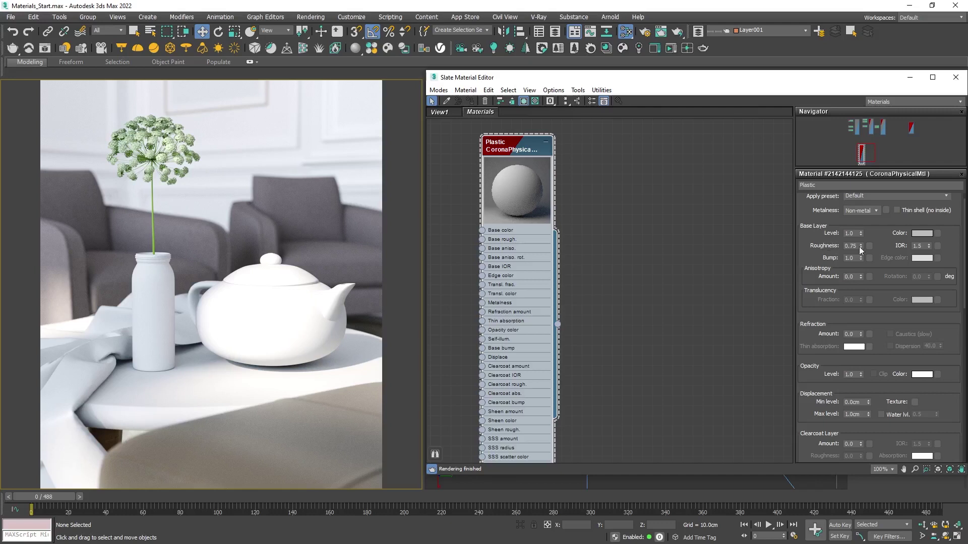
{"action": "left_click", "coordinate": [921, 233]}
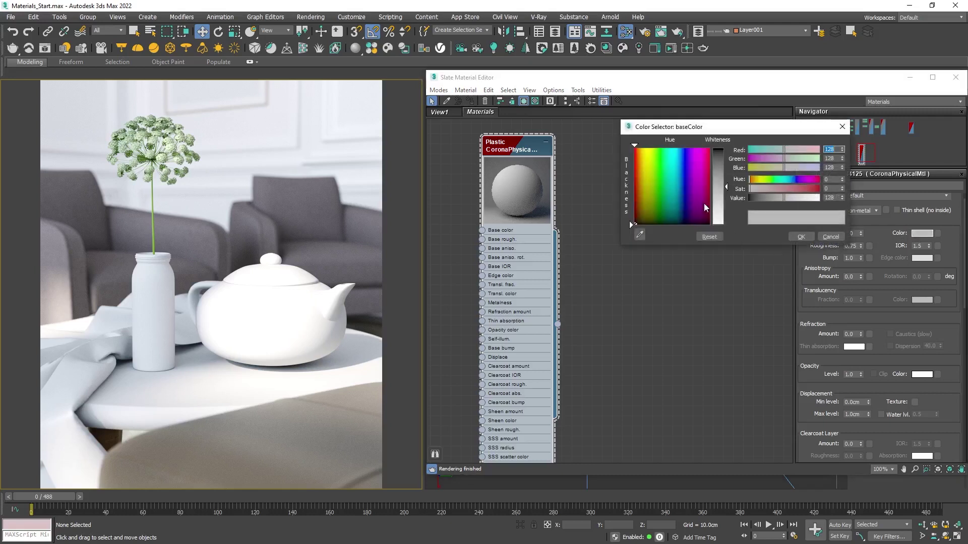
{"action": "left_click", "coordinate": [697, 177]}
{"action": "scroll", "coordinate": [525, 223], "scroll_direction": "up", "scroll_amount": 2}
{"action": "middle_click_drag", "start_coordinate": [525, 222], "coordinate": [526, 210]}
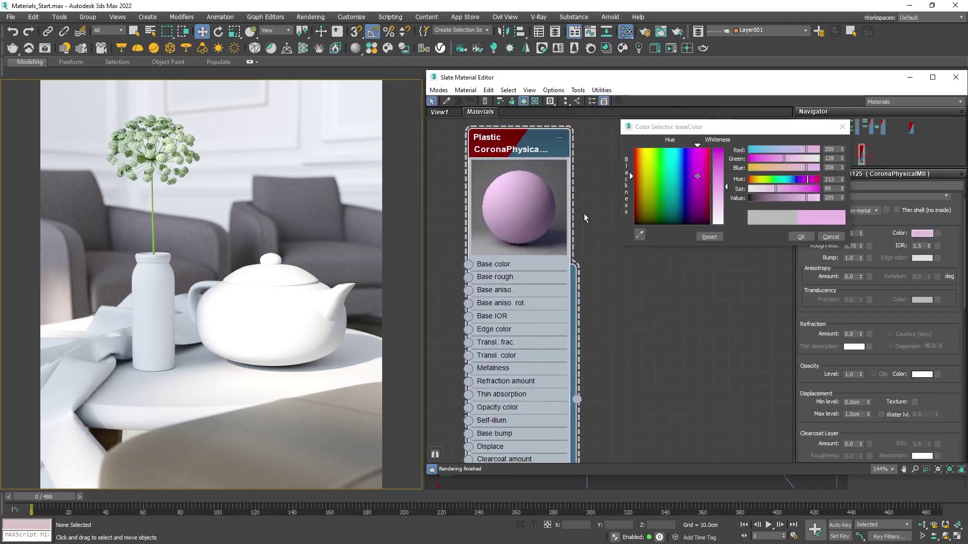
{"action": "left_click", "coordinate": [683, 212]}
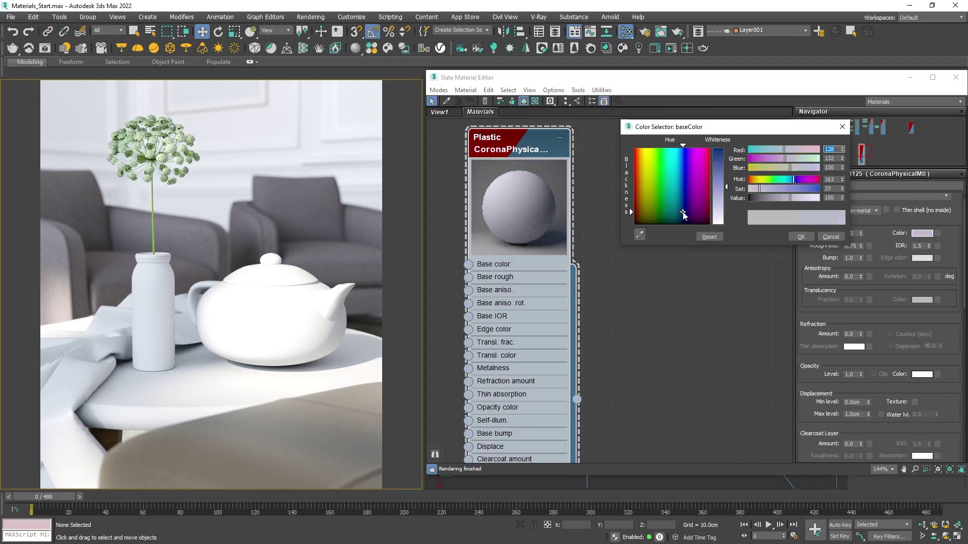
{"action": "left_click_drag", "start_coordinate": [720, 184], "coordinate": [721, 150]}
{"action": "left_click", "coordinate": [795, 235]}
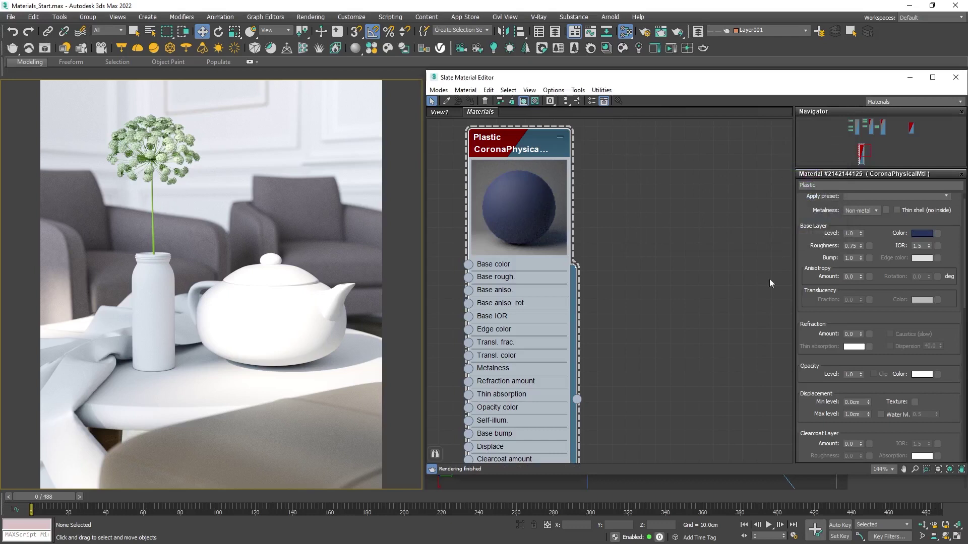
Step: Assign the Plastic material to the teapot in the interactive render view
{"action": "left_click", "coordinate": [267, 326]}
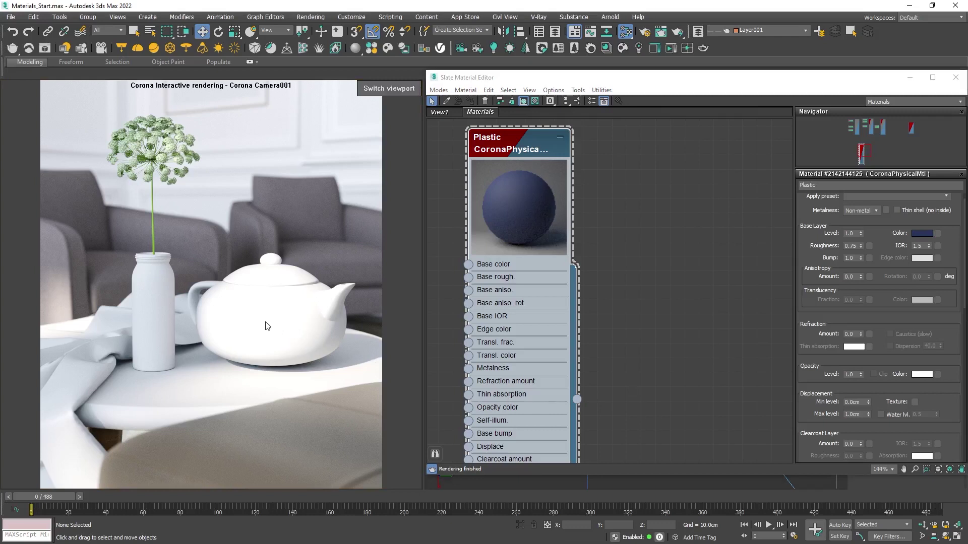
{"action": "left_click", "coordinate": [339, 324]}
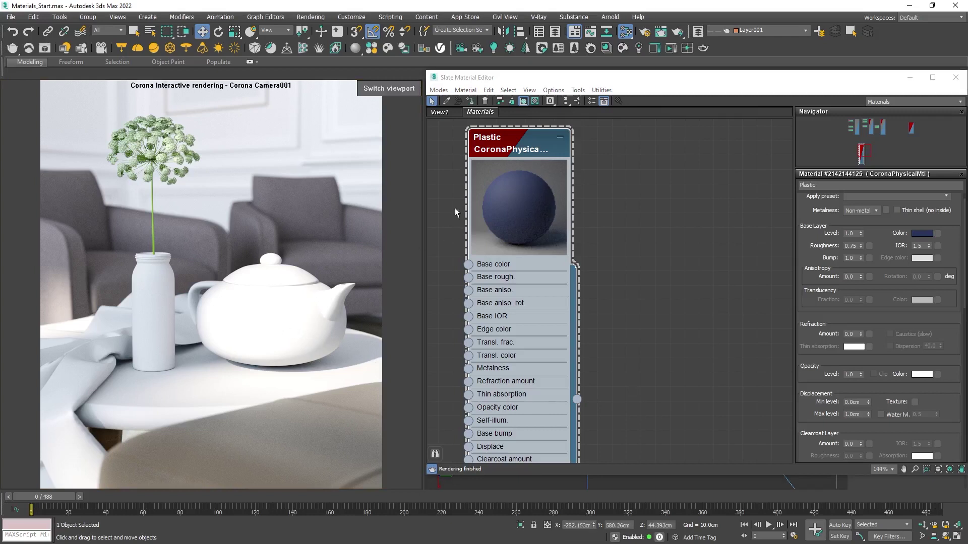
{"action": "right_click", "coordinate": [507, 150]}
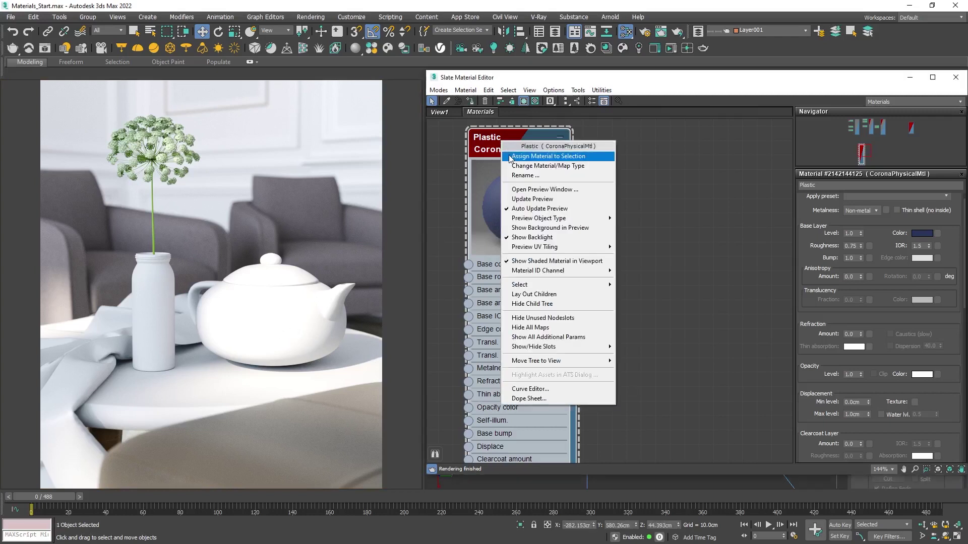
{"action": "left_click", "coordinate": [509, 157]}
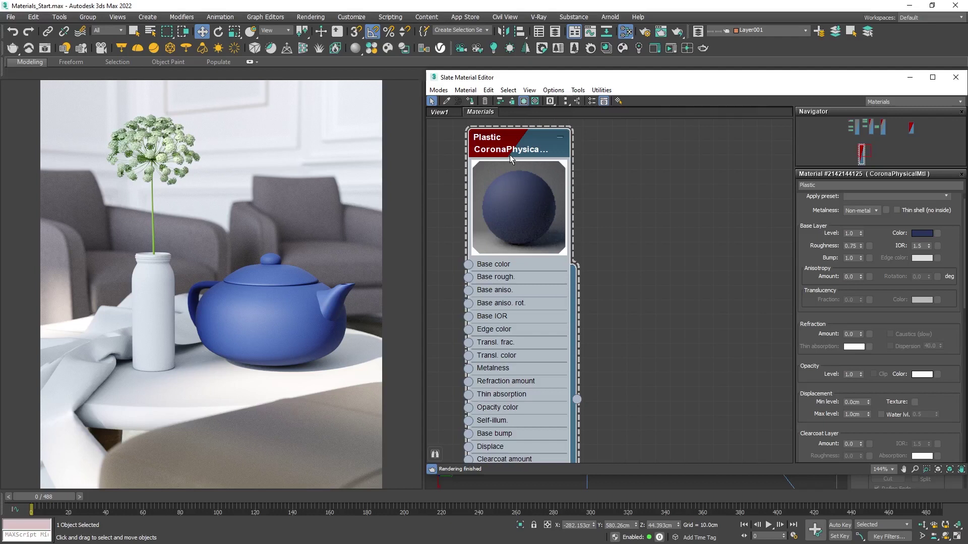
Step: Test the Plastic material's base layer roughness at 0 and 1, and settle on 0.2
{"action": "double_click", "coordinate": [850, 246]}
{"action": "type", "text": "0"}
{"action": "key", "text": "Return"}
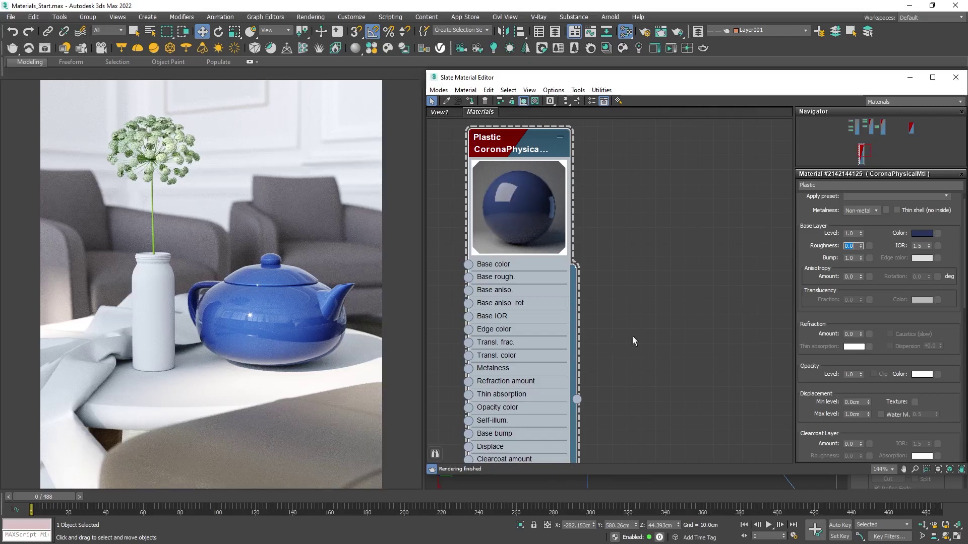
{"action": "left_click", "coordinate": [860, 246]}
{"action": "left_click_drag", "start_coordinate": [853, 246], "coordinate": [839, 246]}
{"action": "type", "text": "1"}
{"action": "key", "text": "Return"}
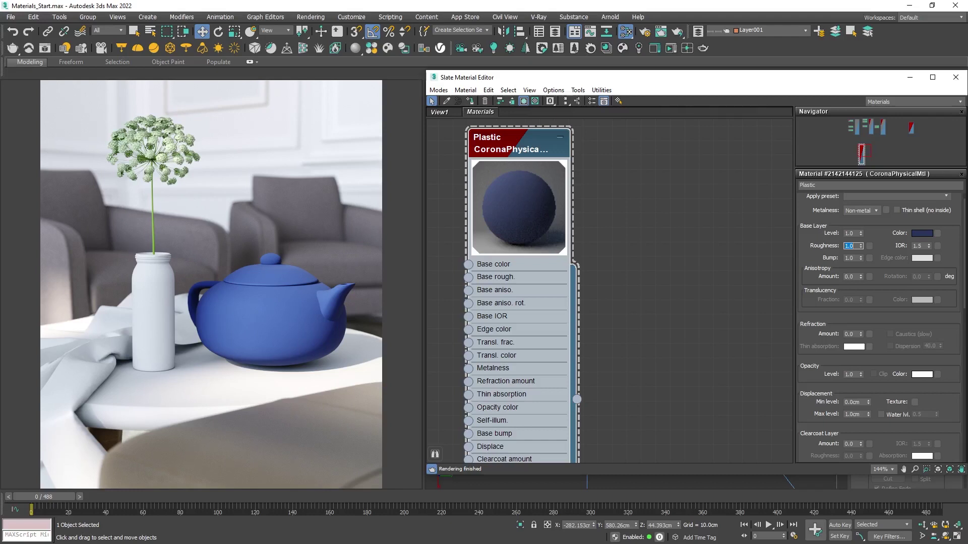
{"action": "type", "text": "0.2"}
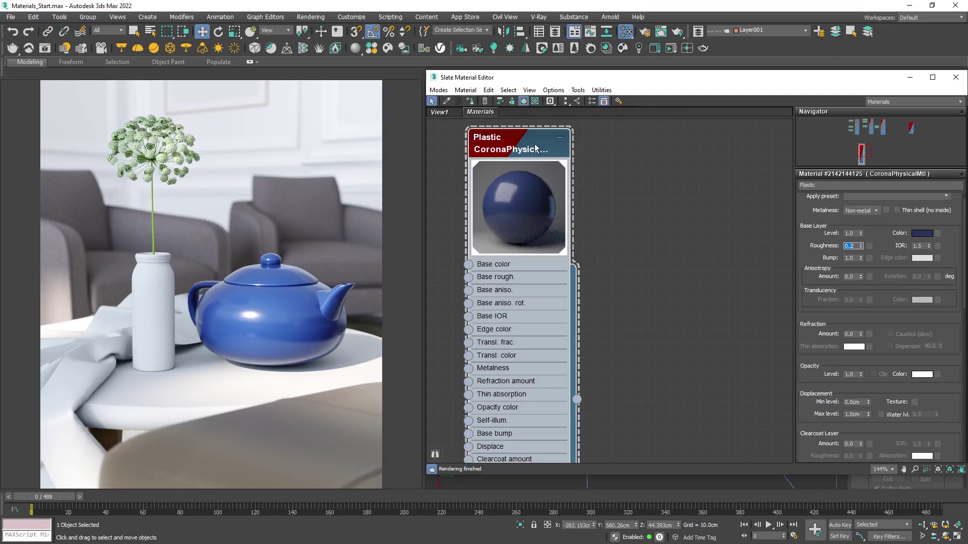
Step: Duplicate the Plastic material node beside the original and name the copy Metal
{"action": "left_click_drag", "start_coordinate": [538, 149], "coordinate": [666, 149], "text": "shift"}
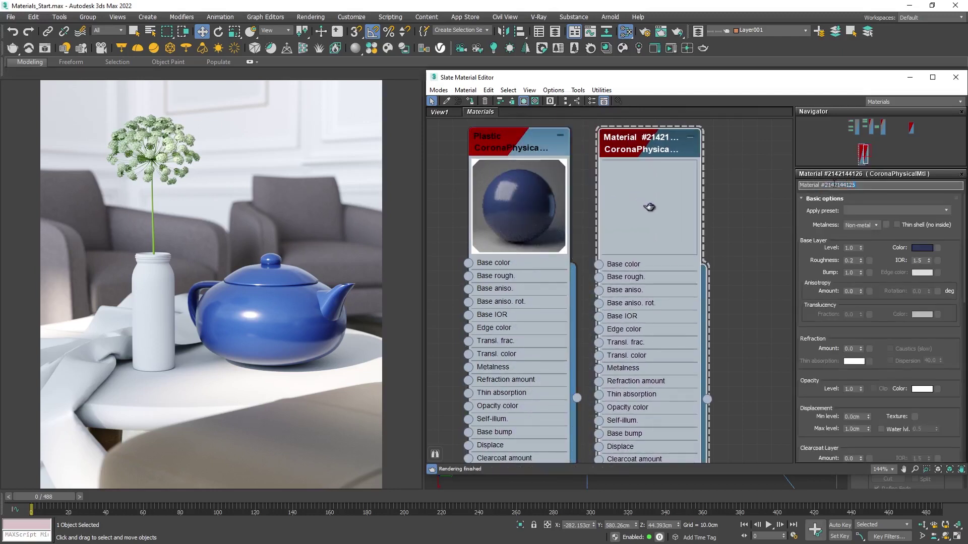
{"action": "type", "text": "Metal"}
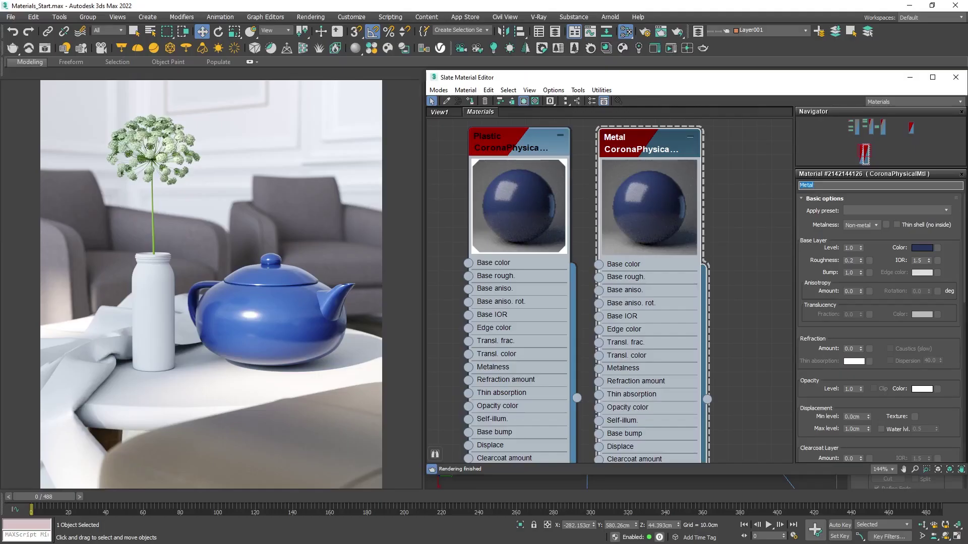
Step: Set the Metal material's metalness mode to Metal and assign the material to the teapot
{"action": "left_click", "coordinate": [852, 224]}
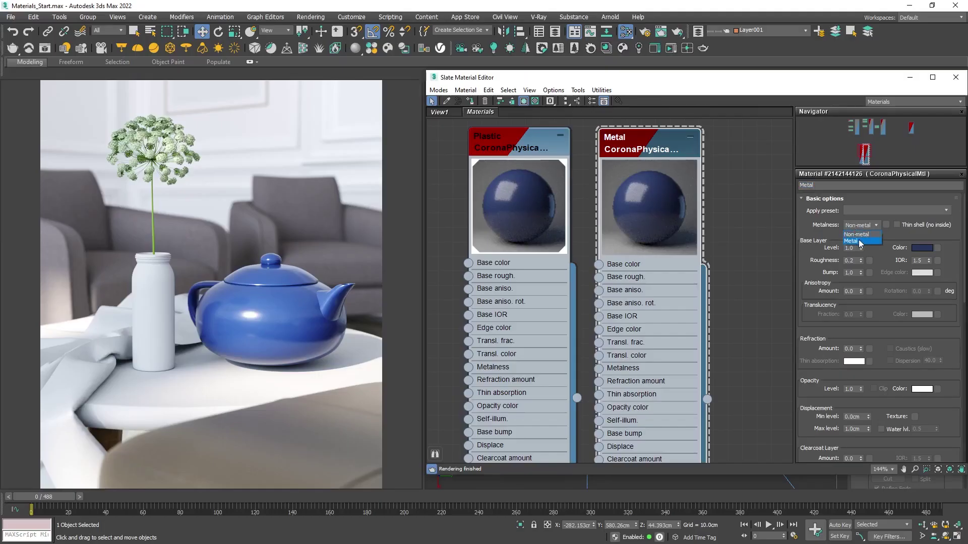
{"action": "left_click", "coordinate": [869, 242]}
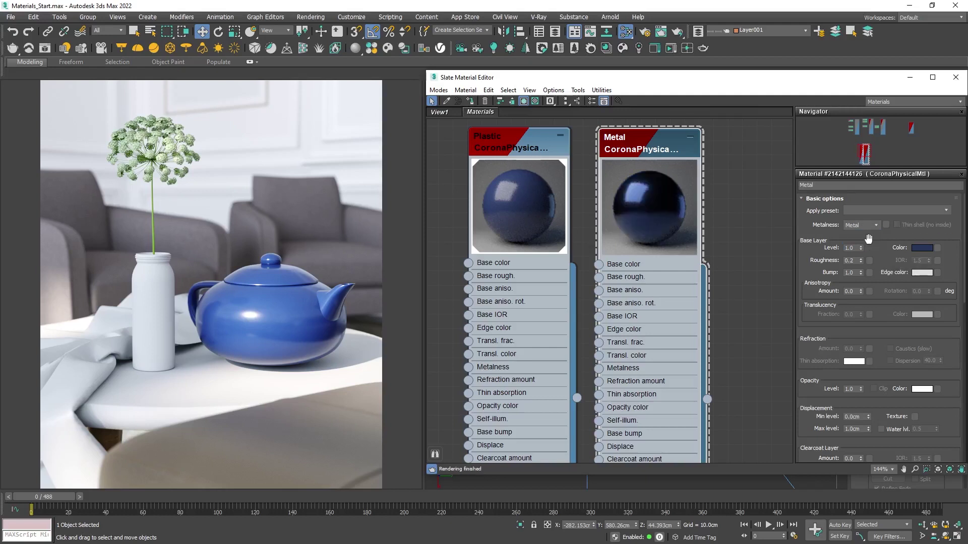
{"action": "right_click", "coordinate": [658, 137]}
{"action": "left_click", "coordinate": [674, 150]}
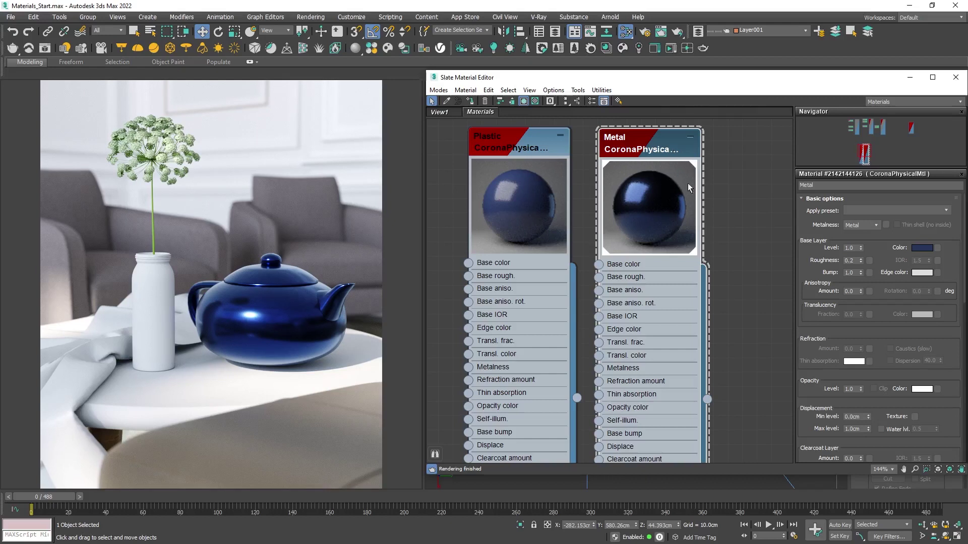
Step: Change the Metal material's base color to light pink
{"action": "left_click", "coordinate": [922, 247]}
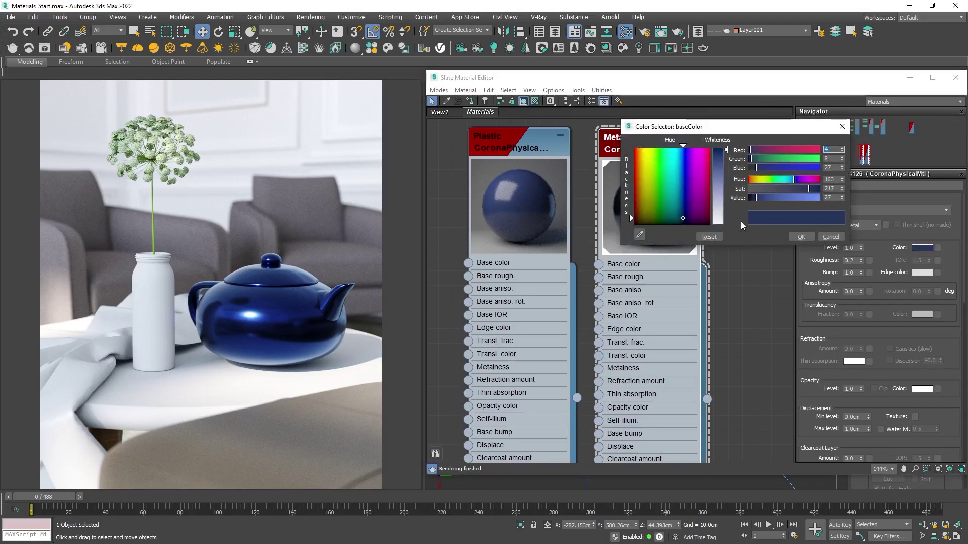
{"action": "left_click", "coordinate": [699, 164]}
{"action": "left_click_drag", "start_coordinate": [718, 151], "coordinate": [718, 196]}
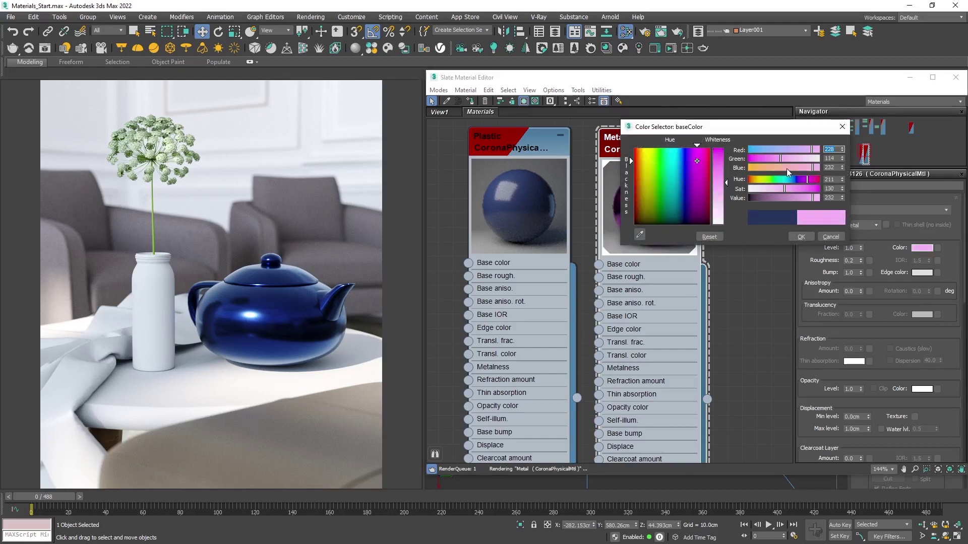
{"action": "left_click", "coordinate": [800, 237]}
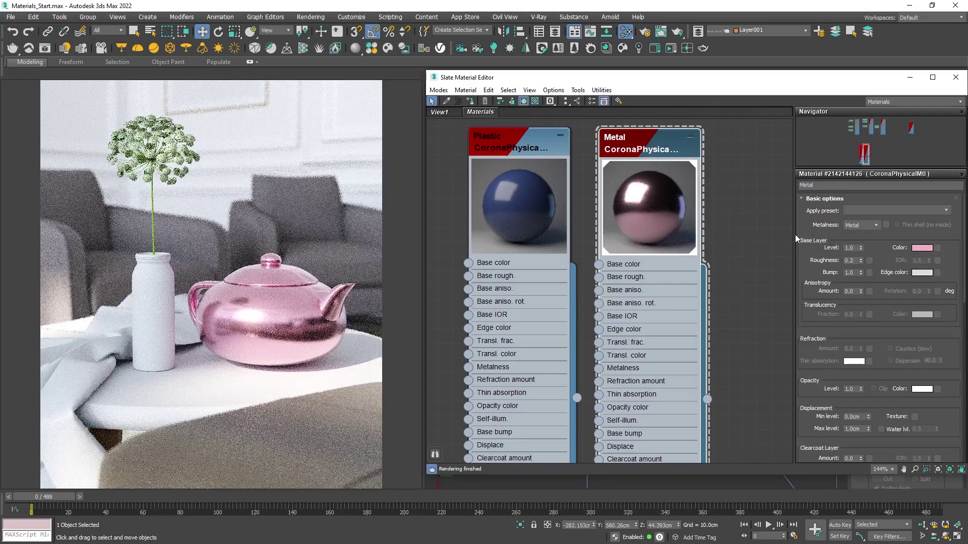
Step: Try the Copper beryllium foil and Copper foil presets on the Metal material, accepting the reset of its properties
{"action": "left_click", "coordinate": [865, 210]}
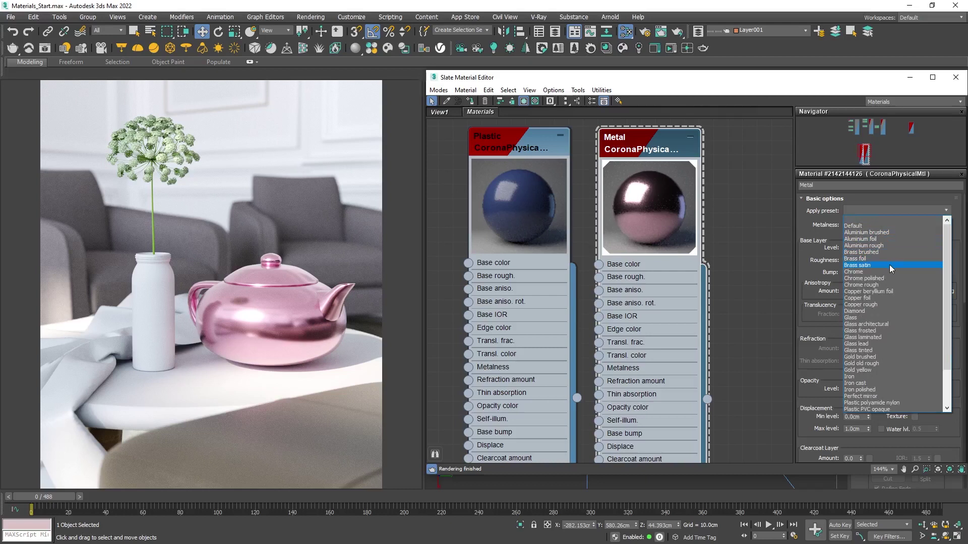
{"action": "left_click", "coordinate": [885, 291]}
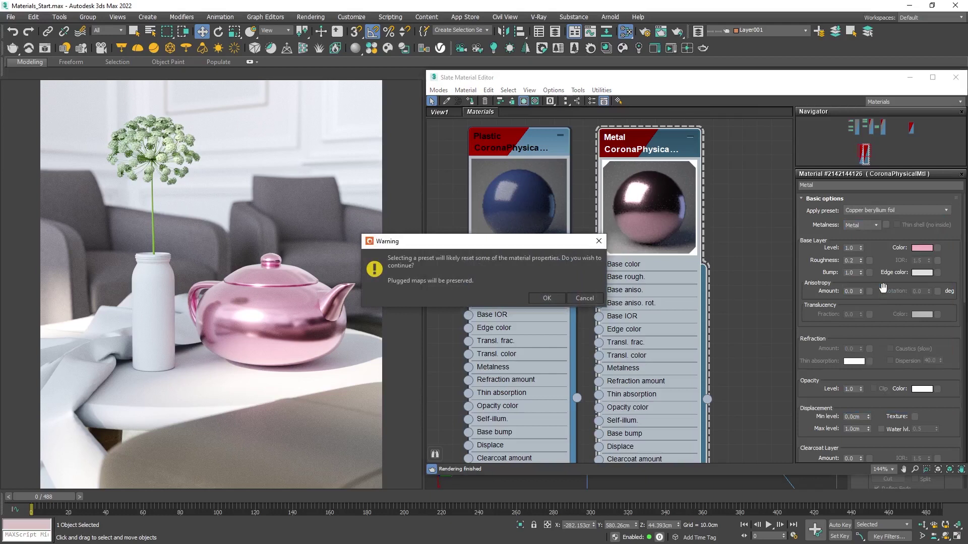
{"action": "left_click", "coordinate": [558, 301]}
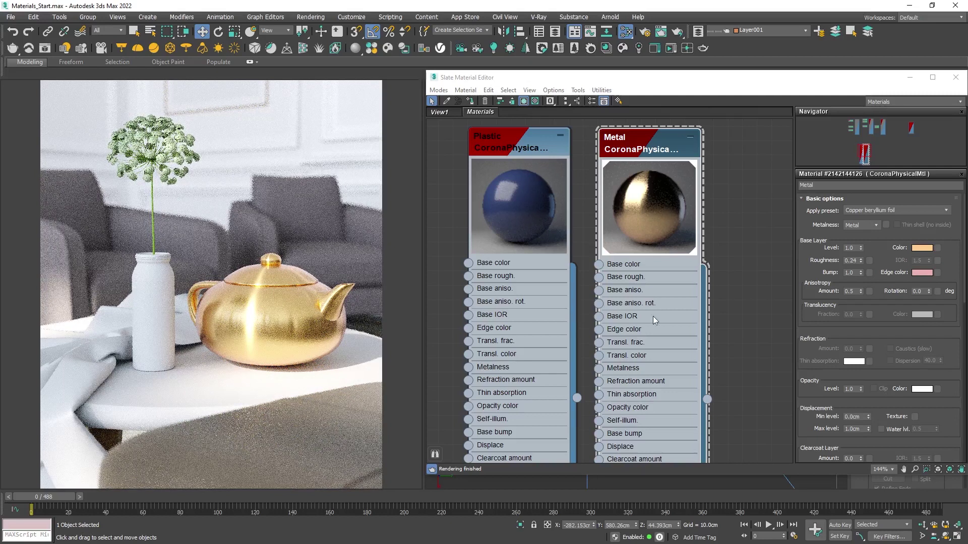
{"action": "left_click", "coordinate": [857, 211]}
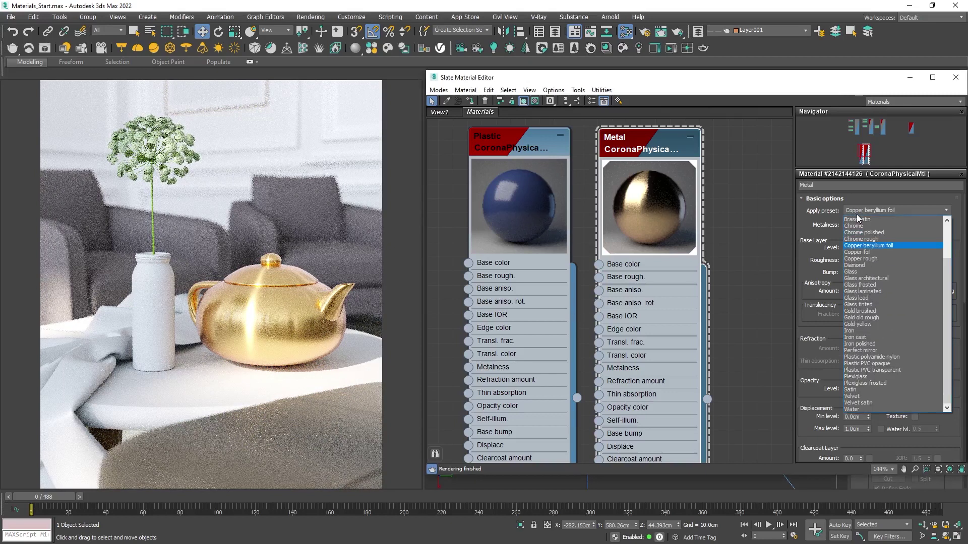
{"action": "left_click", "coordinate": [867, 252]}
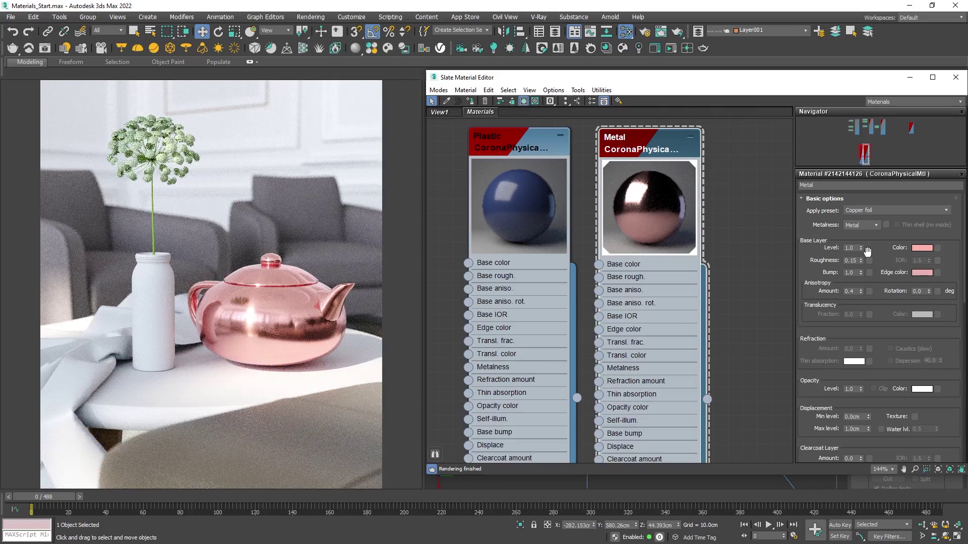
Step: Apply the Gold old rough preset to the Metal material
{"action": "left_click", "coordinate": [893, 212]}
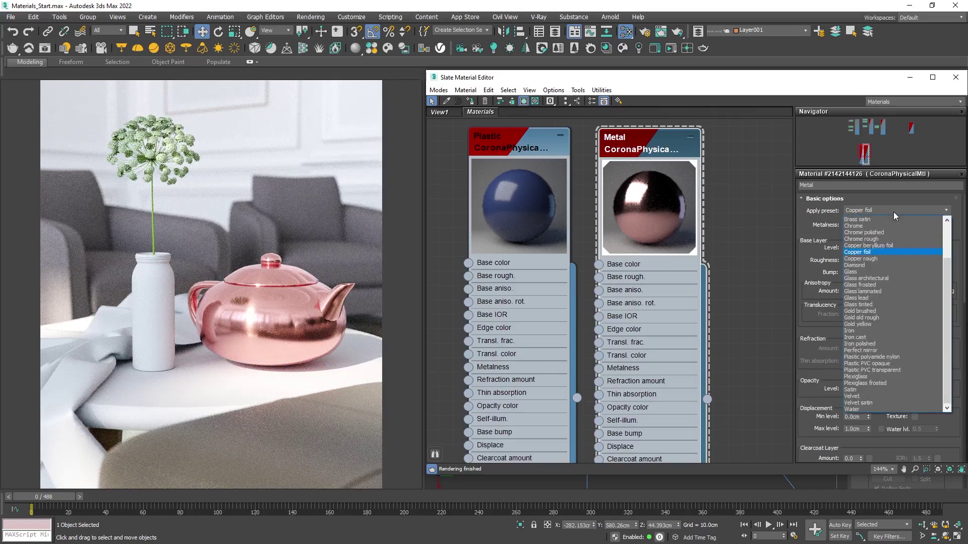
{"action": "left_click", "coordinate": [894, 317]}
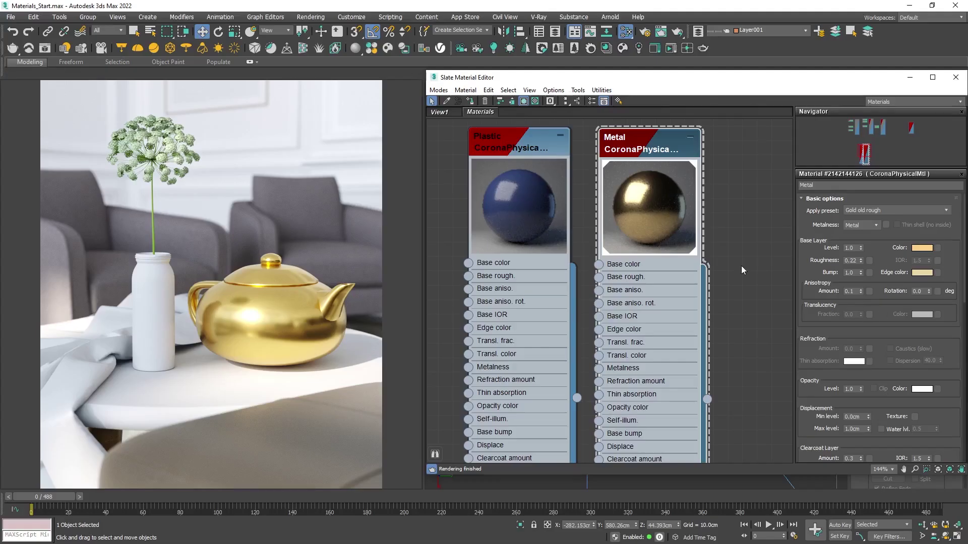
Step: Create a CoronaPhysicalMtl beside the Metal material, align its node with the others and name it Glass
{"action": "middle_click_drag", "start_coordinate": [741, 265], "coordinate": [587, 229]}
{"action": "right_click", "coordinate": [588, 229]}
{"action": "mouse_move", "coordinate": [655, 237]}
{"action": "mouse_move", "coordinate": [707, 270]}
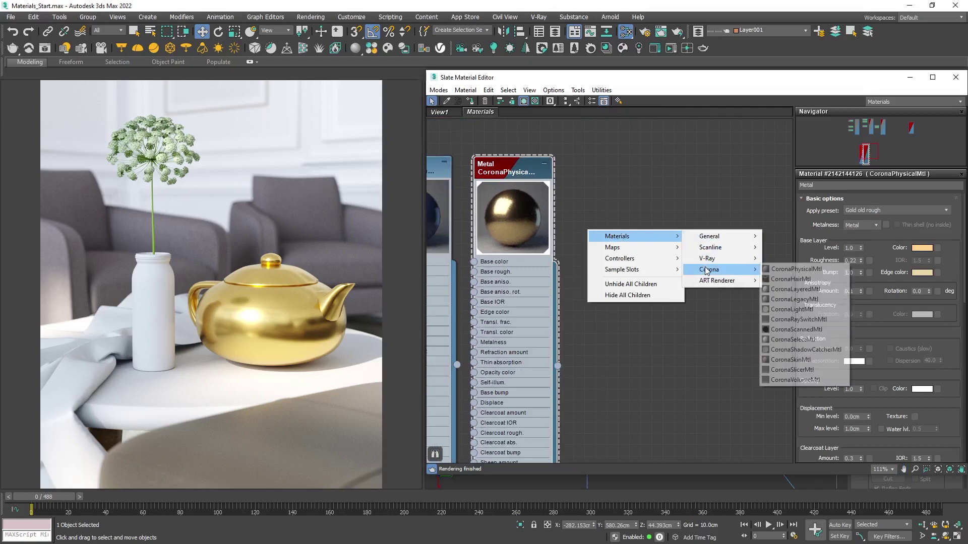
{"action": "left_click", "coordinate": [770, 272]}
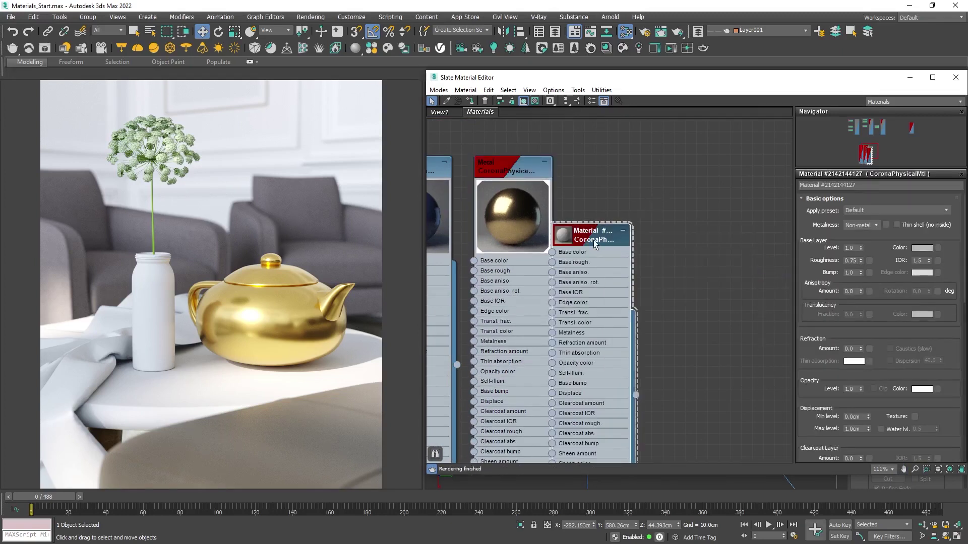
{"action": "left_click_drag", "start_coordinate": [594, 245], "coordinate": [661, 176]}
{"action": "double_click", "coordinate": [628, 170]}
{"action": "left_click", "coordinate": [863, 184]}
{"action": "type", "text": "Glass"}
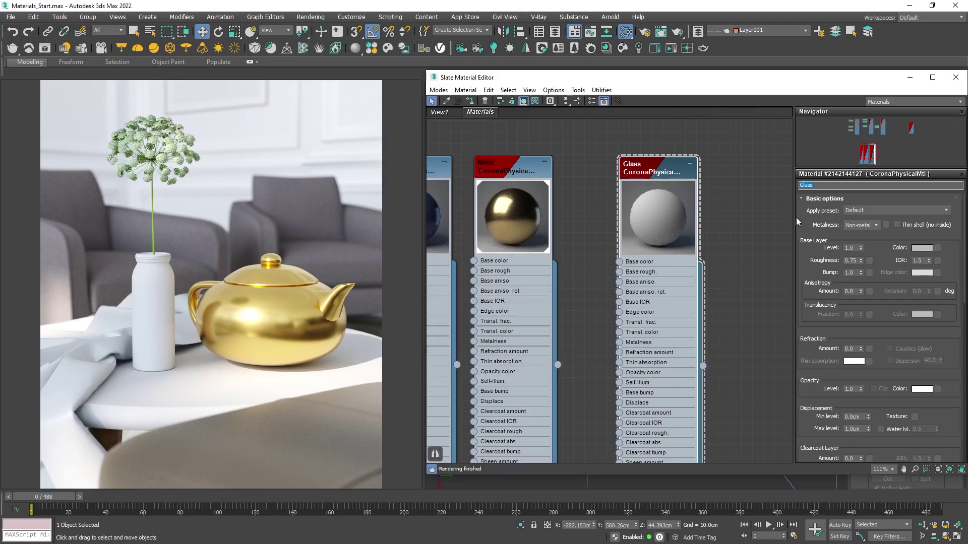
Step: Apply the Glass preset to the Glass material and assign the material to the vase
{"action": "left_click", "coordinate": [894, 209]}
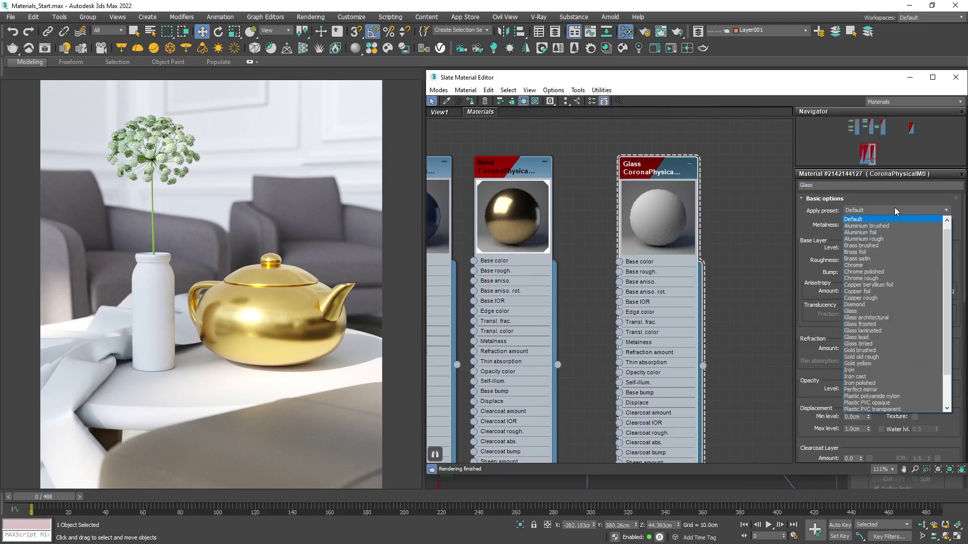
{"action": "left_click", "coordinate": [893, 311]}
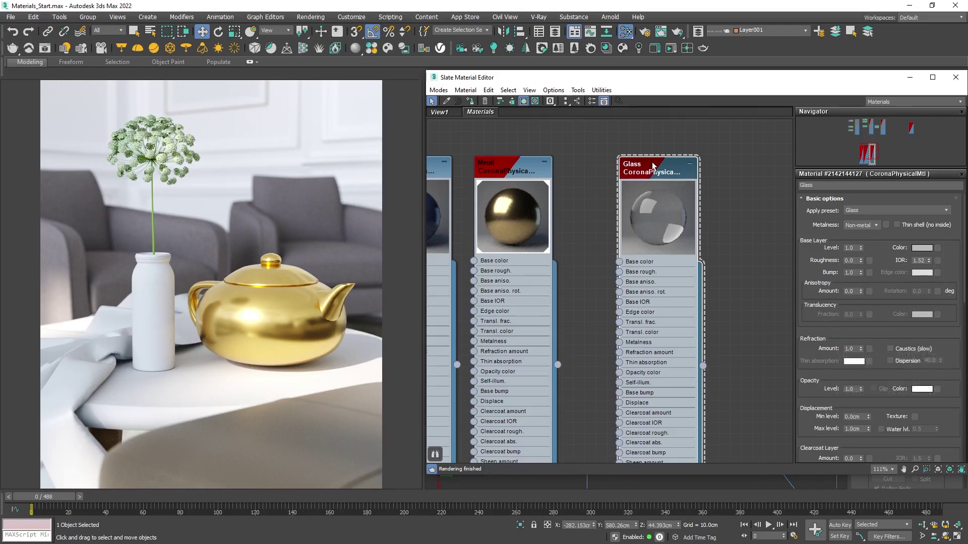
{"action": "left_click", "coordinate": [165, 339]}
{"action": "right_click", "coordinate": [652, 165]}
{"action": "left_click", "coordinate": [661, 181]}
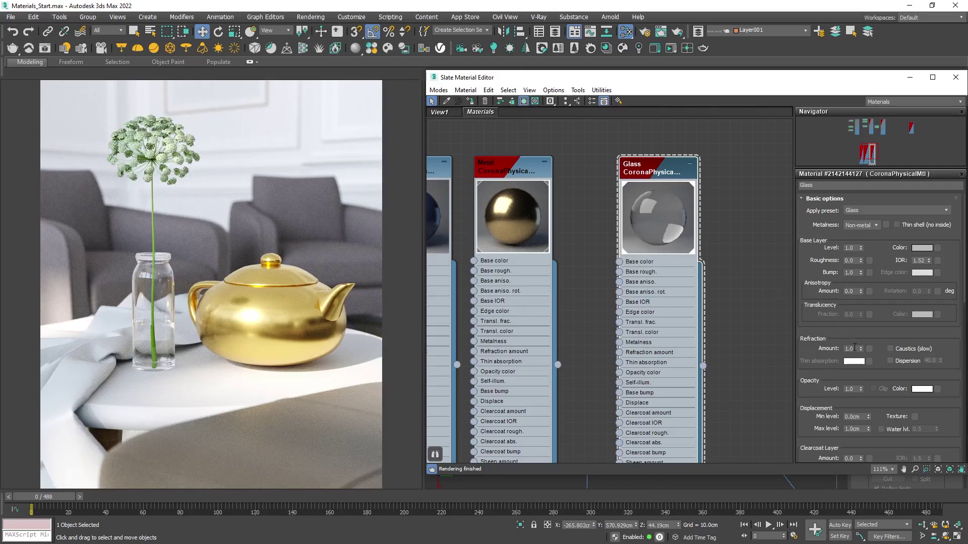
Step: Try refraction amounts of 0.0 and 0.77 on the Glass material and return the amount to 1.0
{"action": "key", "text": "Return"}
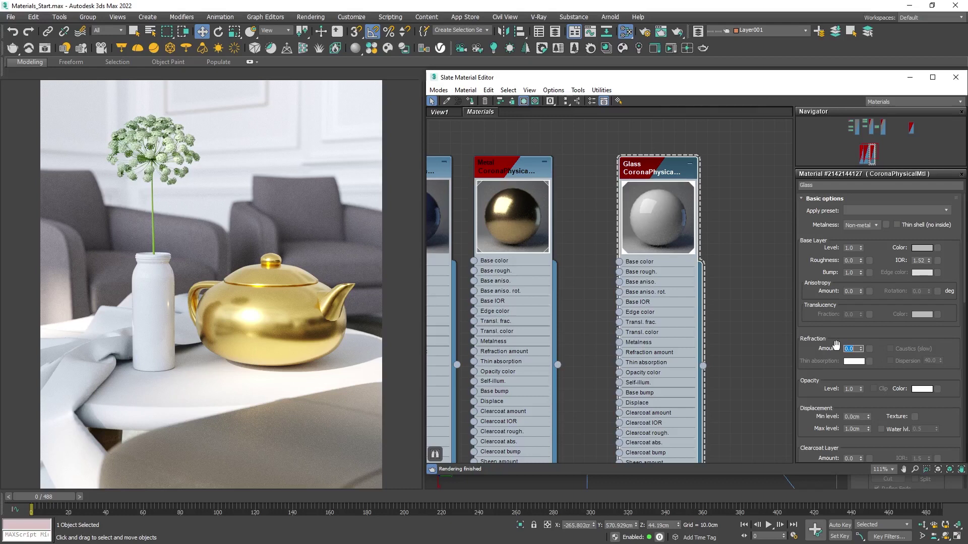
{"action": "left_click_drag", "start_coordinate": [861, 349], "coordinate": [862, 307]}
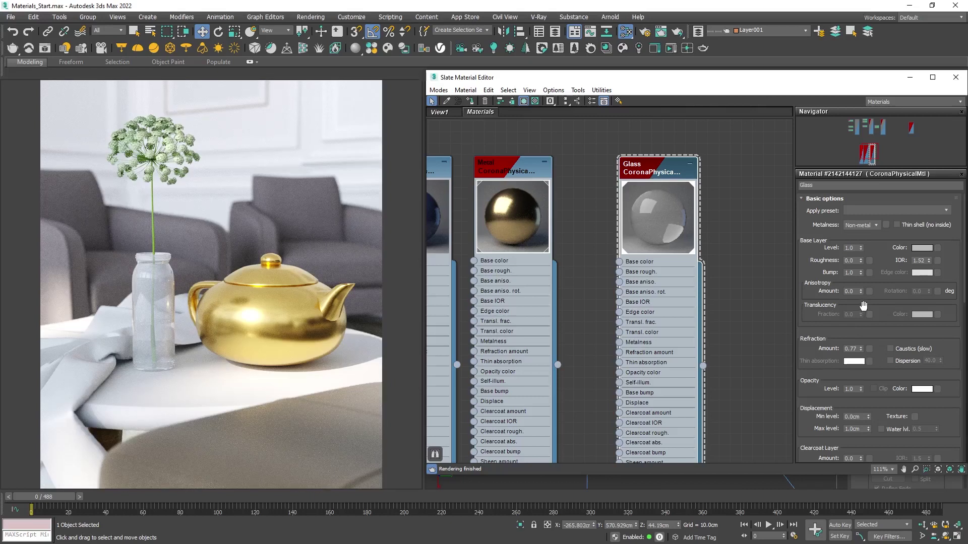
{"action": "left_click_drag", "start_coordinate": [861, 349], "coordinate": [859, 328]}
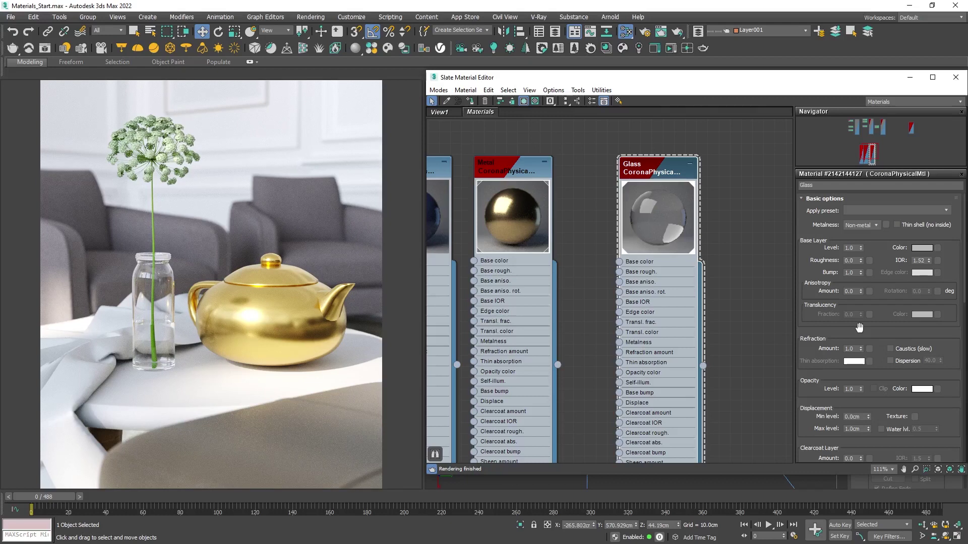
Step: Create another CoronaPhysicalMtl in the empty area beside the Glass material and name it Wood
{"action": "middle_click_drag", "start_coordinate": [733, 302], "coordinate": [638, 302]}
{"action": "scroll", "coordinate": [631, 296], "scroll_direction": "down", "scroll_amount": 3}
{"action": "right_click", "coordinate": [606, 238]}
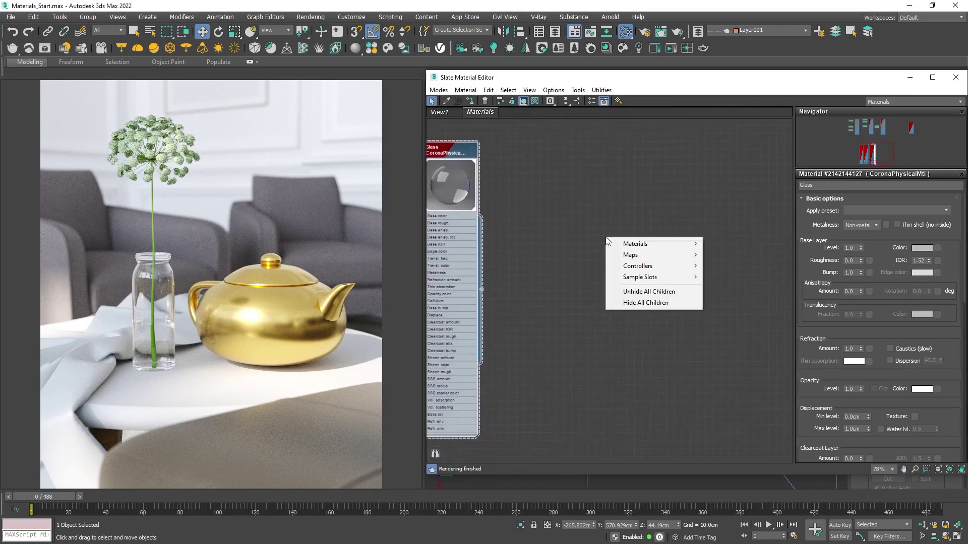
{"action": "mouse_move", "coordinate": [702, 244]}
{"action": "mouse_move", "coordinate": [736, 277]}
{"action": "left_click", "coordinate": [787, 277]}
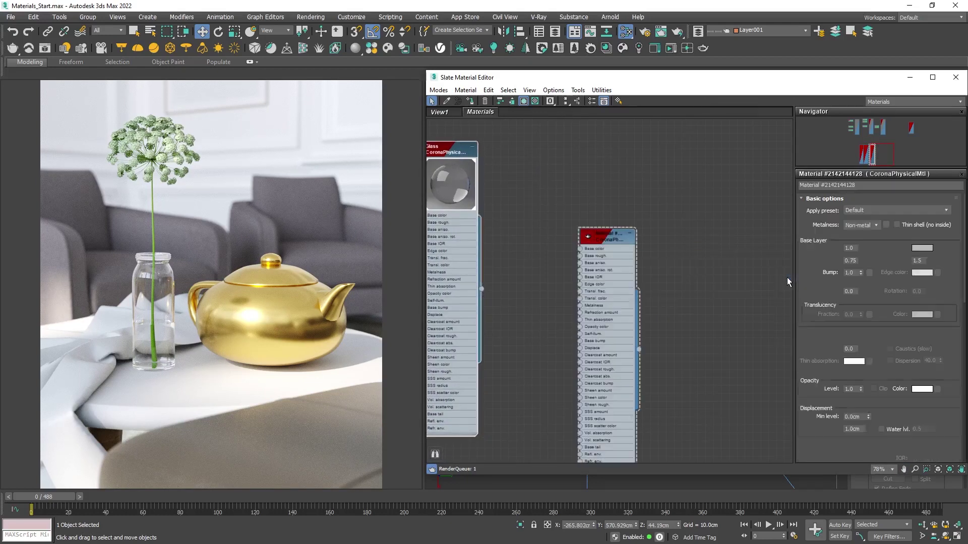
{"action": "left_click_drag", "start_coordinate": [607, 242], "coordinate": [662, 170]}
{"action": "left_click_drag", "start_coordinate": [857, 186], "coordinate": [804, 187]}
{"action": "type", "text": "Wood"}
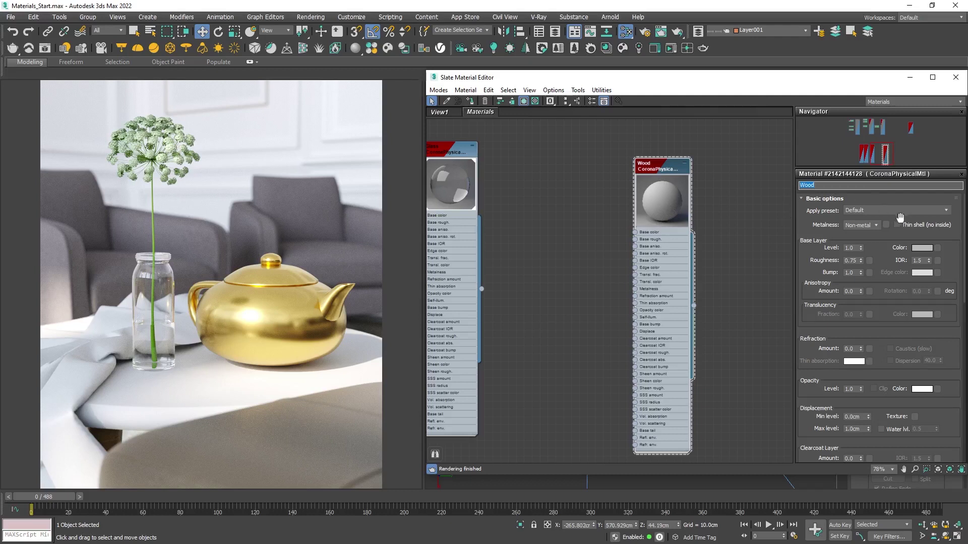
Step: Add a CoronaBitmap with the image Wood Mtl dif.jpg to the Wood material's base color
{"action": "left_click", "coordinate": [938, 248]}
{"action": "left_click", "coordinate": [569, 389]}
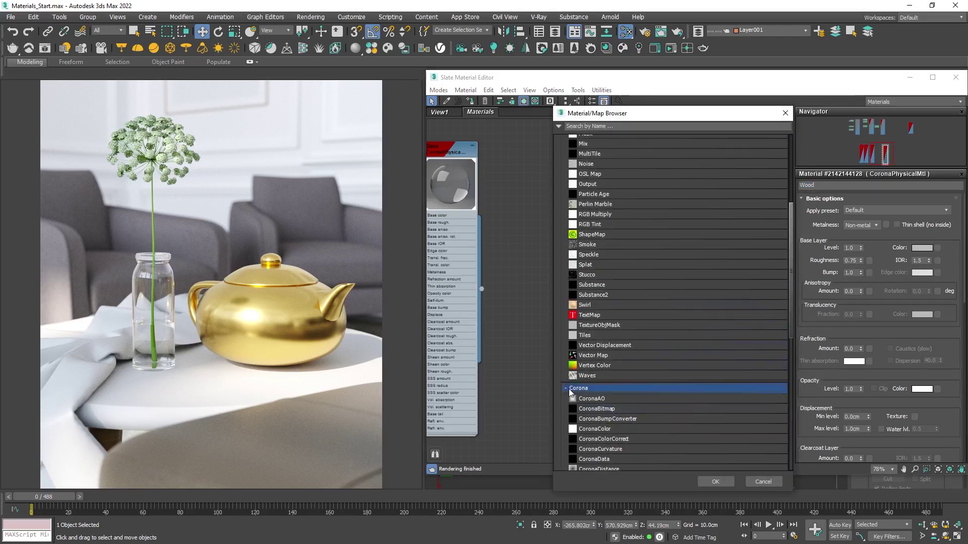
{"action": "left_click", "coordinate": [584, 409]}
{"action": "left_click", "coordinate": [715, 481]}
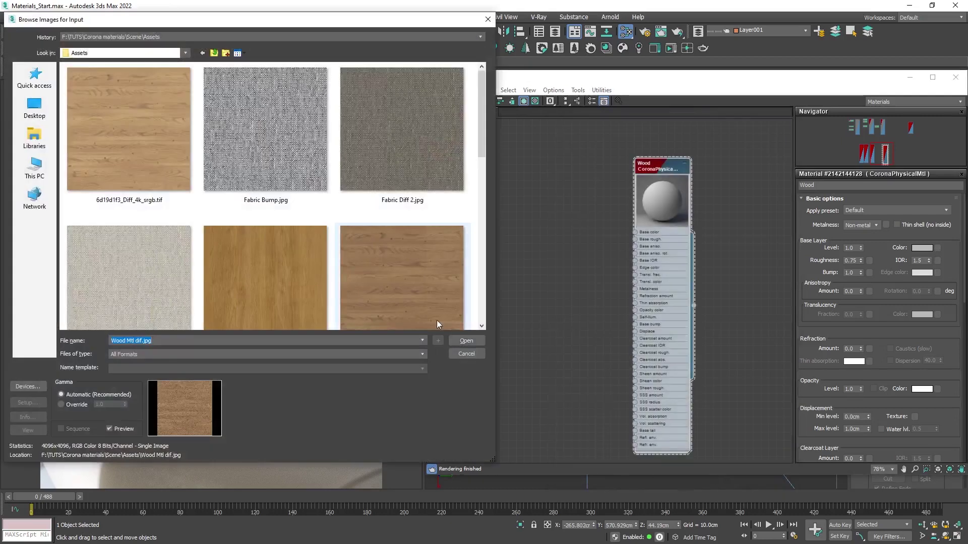
{"action": "left_click", "coordinate": [459, 340]}
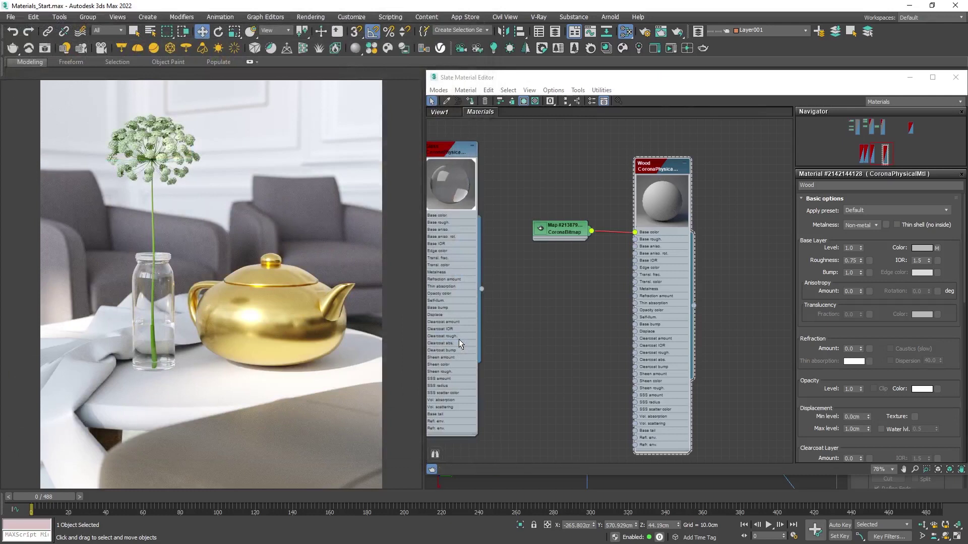
Step: Assign the Wood material to the round table and set its base roughness to 0.2
{"action": "right_click", "coordinate": [658, 166]}
{"action": "left_click", "coordinate": [665, 179]}
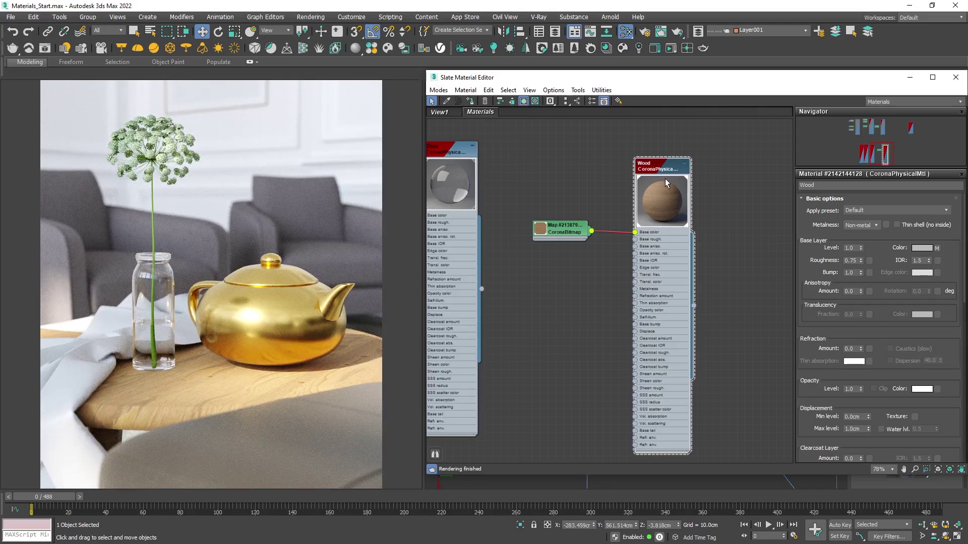
{"action": "left_click", "coordinate": [850, 261]}
{"action": "key", "text": "Return"}
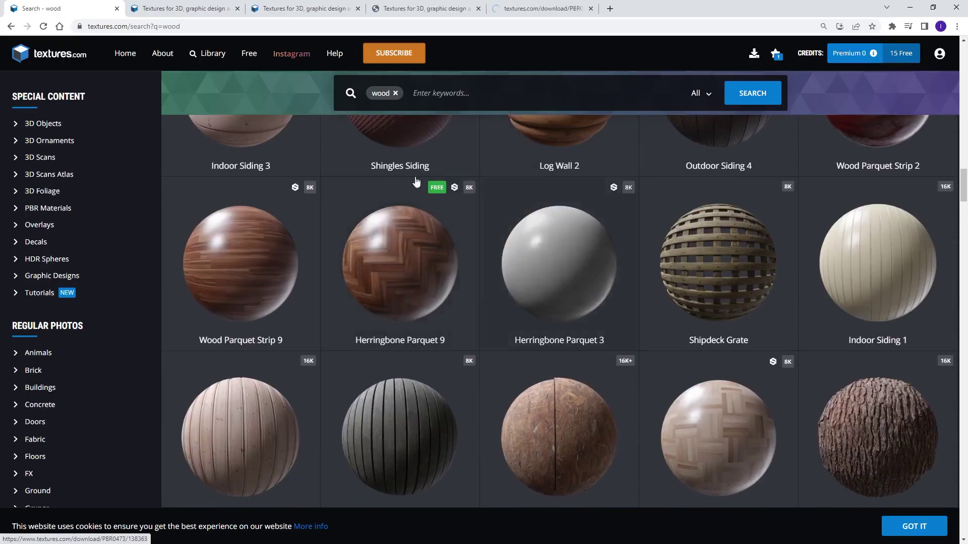
Step: Switch to the browser and examine the albedo, height, normal and roughness maps of the Glue Laminated Beam texture
{"action": "left_click", "coordinate": [316, 9]}
{"action": "scroll", "coordinate": [179, 354], "scroll_direction": "down", "scroll_amount": 3}
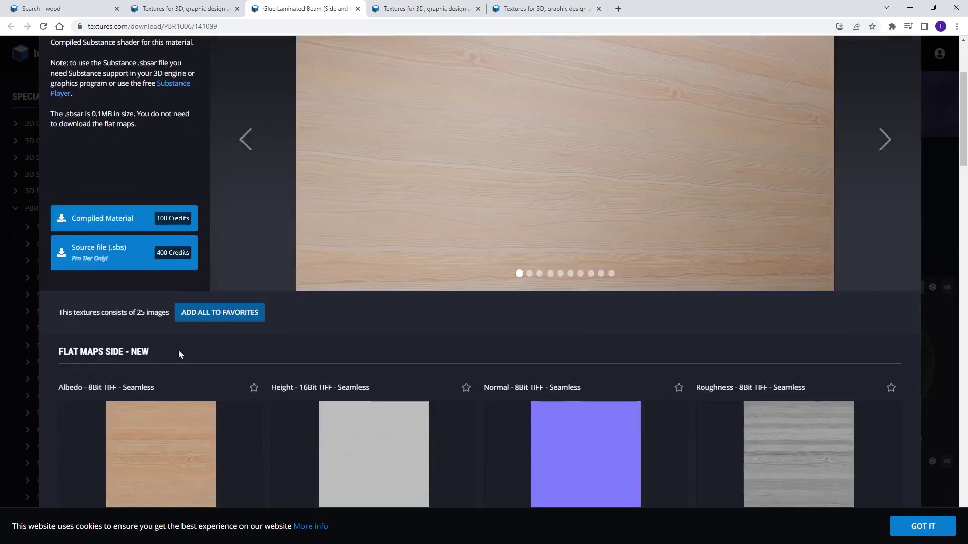
{"action": "mouse_move", "coordinate": [764, 428]}
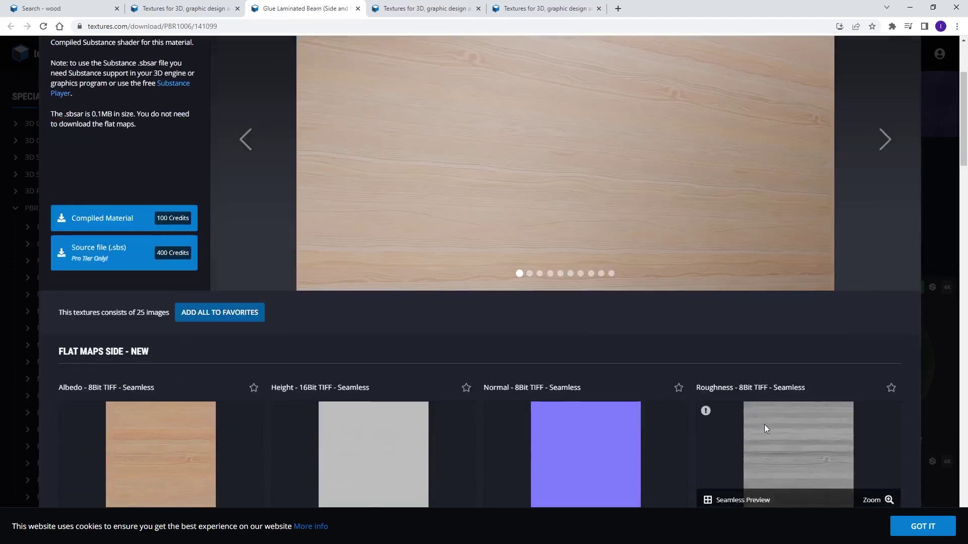
{"action": "scroll", "coordinate": [764, 425], "scroll_direction": "down", "scroll_amount": 2}
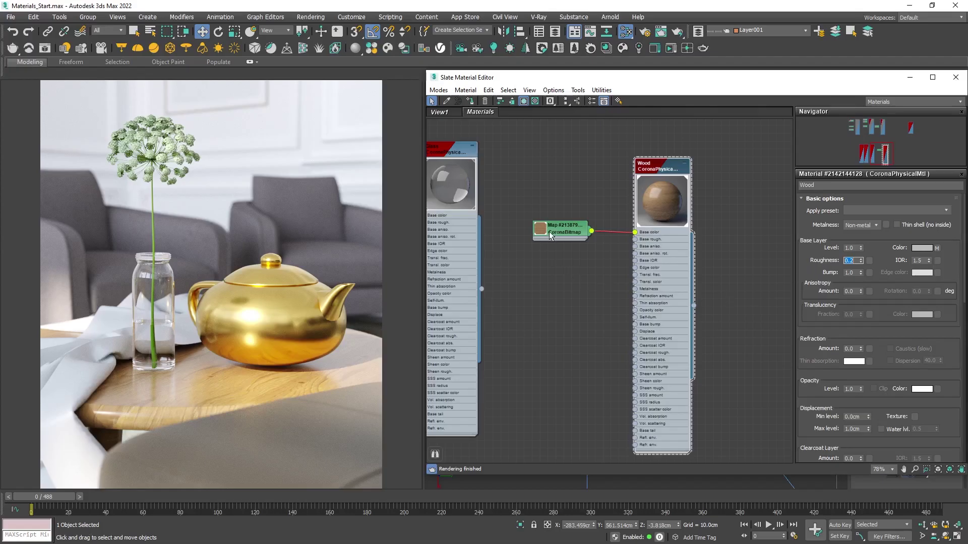
Step: Duplicate the wood color bitmap node and load Wood Mtl RG5.jpg into the copy
{"action": "left_click_drag", "start_coordinate": [551, 235], "coordinate": [551, 261], "text": "shift"}
{"action": "double_click", "coordinate": [548, 262]}
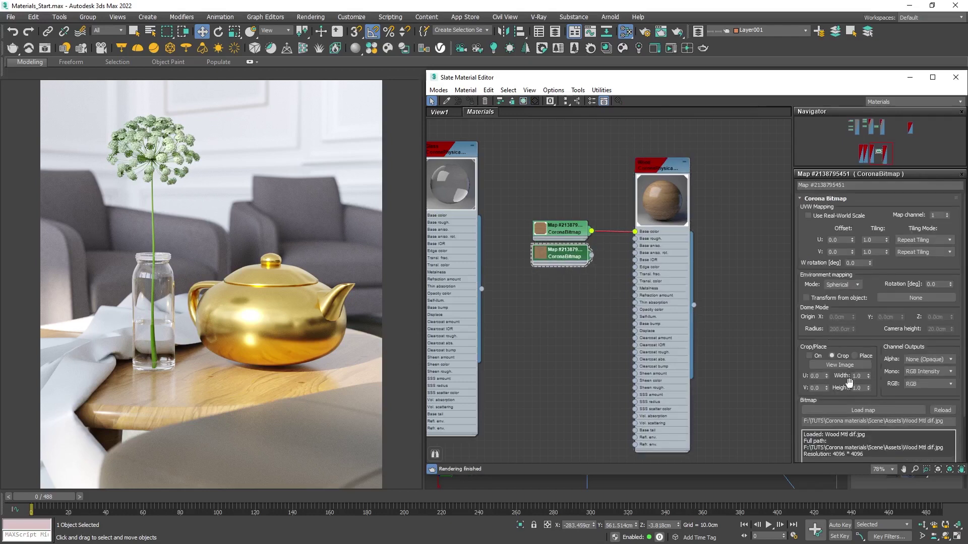
{"action": "left_click", "coordinate": [843, 408]}
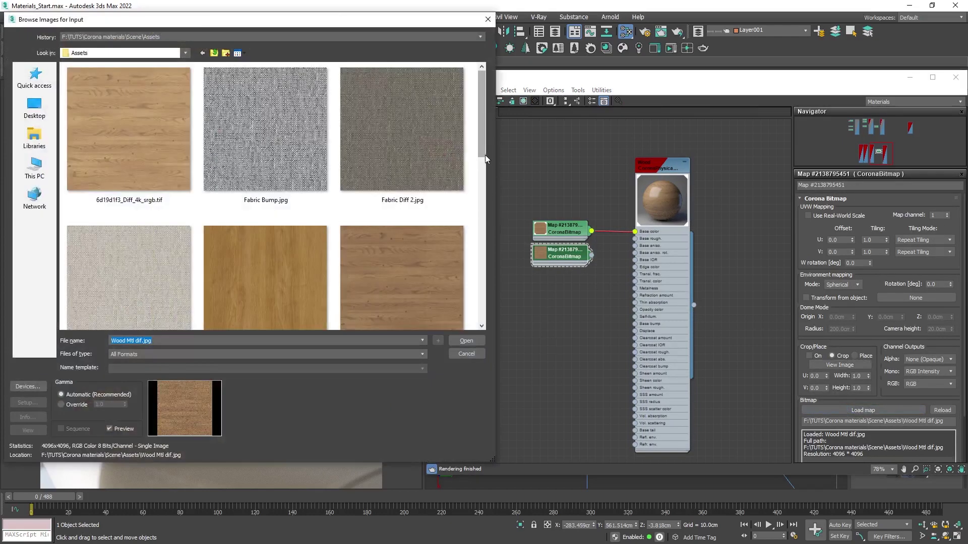
{"action": "scroll", "coordinate": [403, 227], "scroll_direction": "down", "scroll_amount": 8}
{"action": "left_click", "coordinate": [403, 268]}
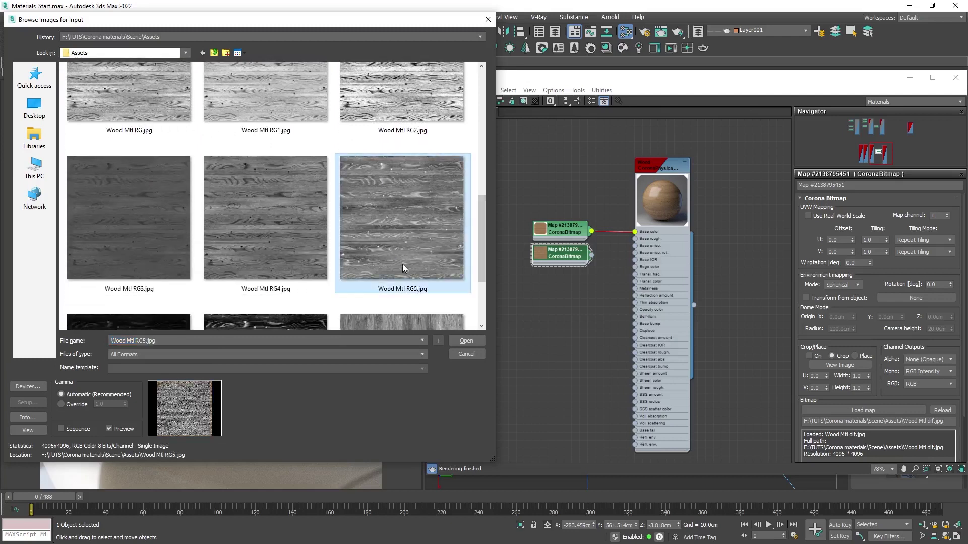
{"action": "left_click", "coordinate": [452, 343]}
Step: Connect the Wood Mtl RG5.jpg bitmap to the Wood material's base roughness as an instance
{"action": "scroll", "coordinate": [612, 242], "scroll_direction": "up", "scroll_amount": 2}
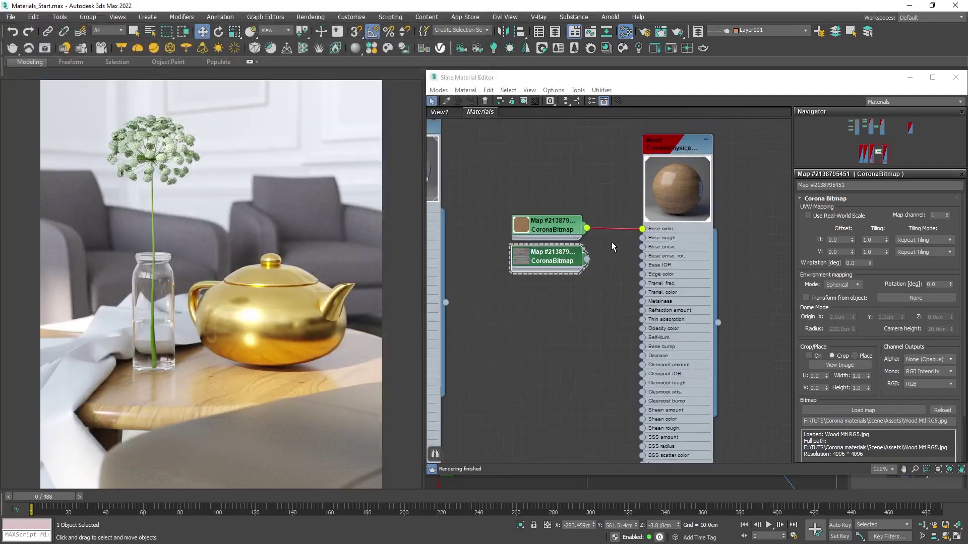
{"action": "scroll", "coordinate": [642, 246], "scroll_direction": "up", "scroll_amount": 3}
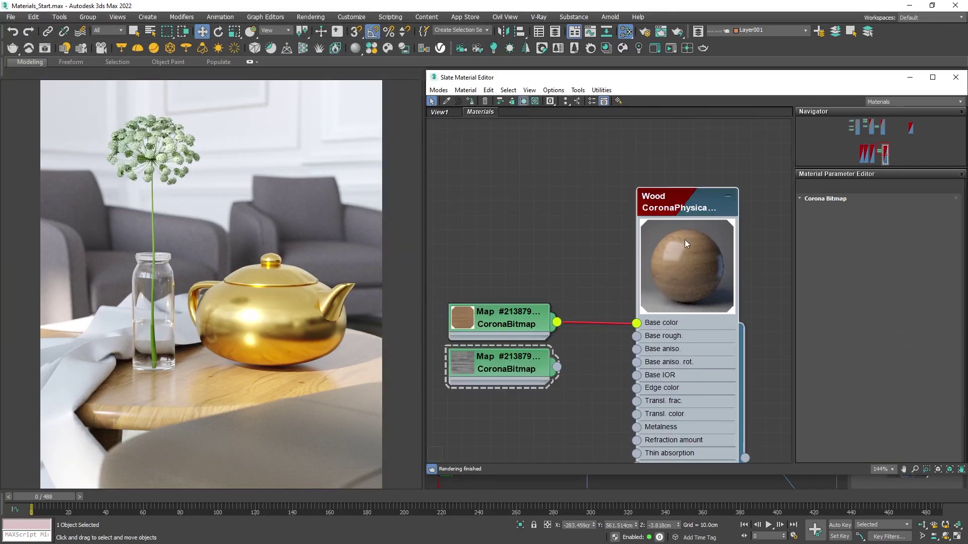
{"action": "left_click", "coordinate": [685, 239]}
{"action": "left_click_drag", "start_coordinate": [556, 366], "coordinate": [869, 260]}
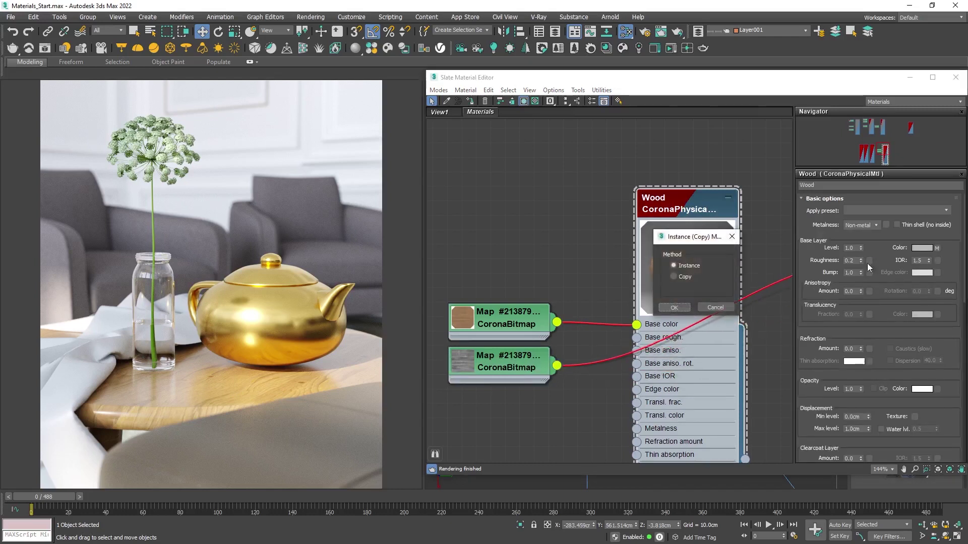
{"action": "left_click", "coordinate": [674, 308]}
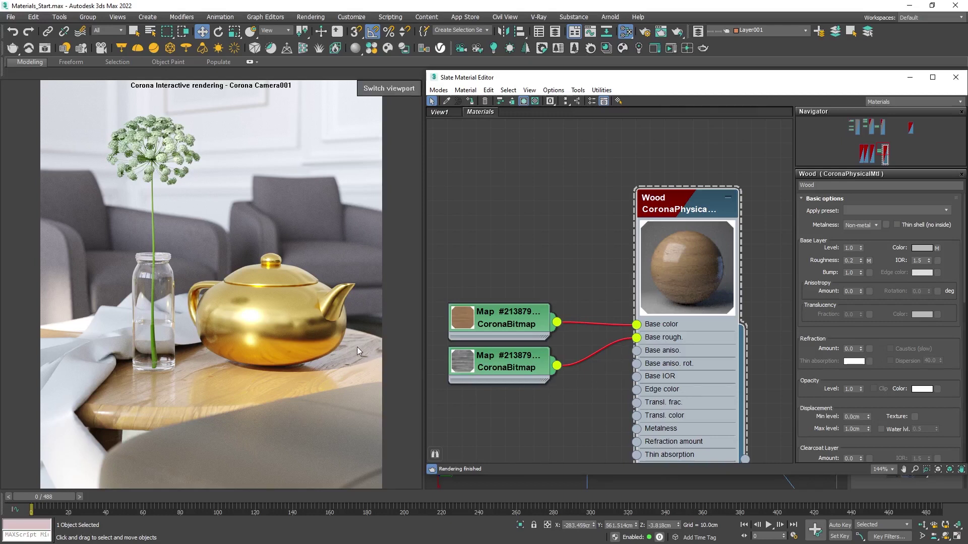
Step: Duplicate the roughness bitmap node below the original and load Wood Mtl RG2.jpg into the copy
{"action": "middle_click_drag", "start_coordinate": [500, 372], "coordinate": [512, 275]}
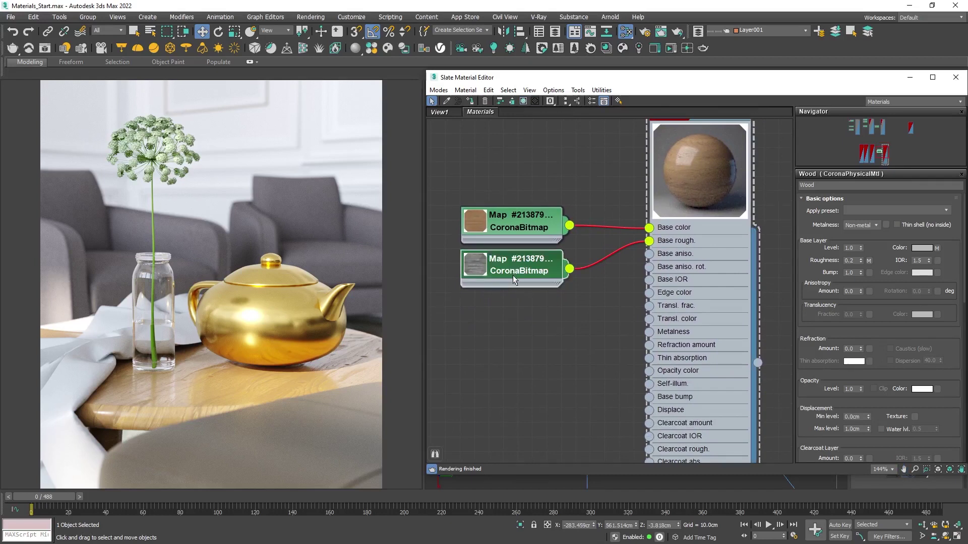
{"action": "left_click_drag", "start_coordinate": [513, 275], "coordinate": [519, 359], "text": "shift"}
{"action": "double_click", "coordinate": [524, 355]}
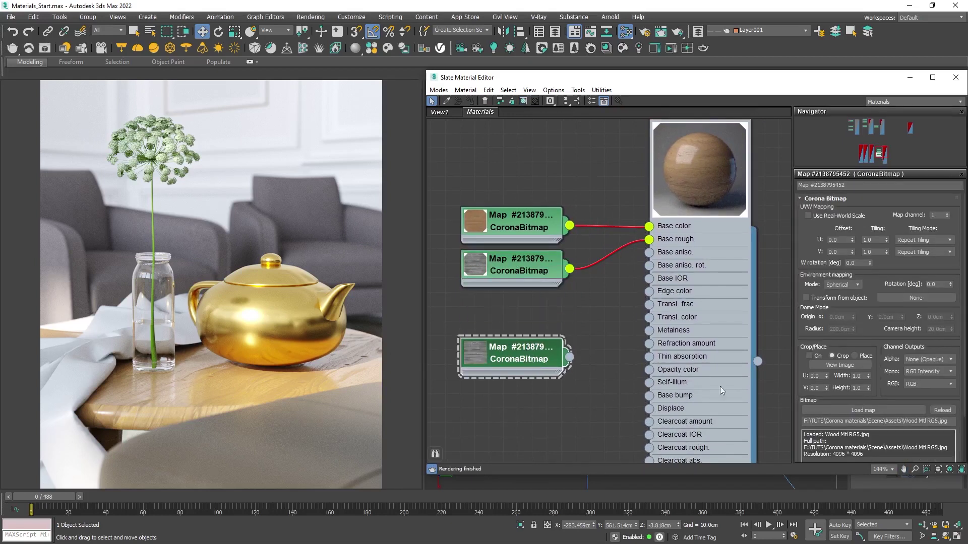
{"action": "left_click", "coordinate": [834, 410]}
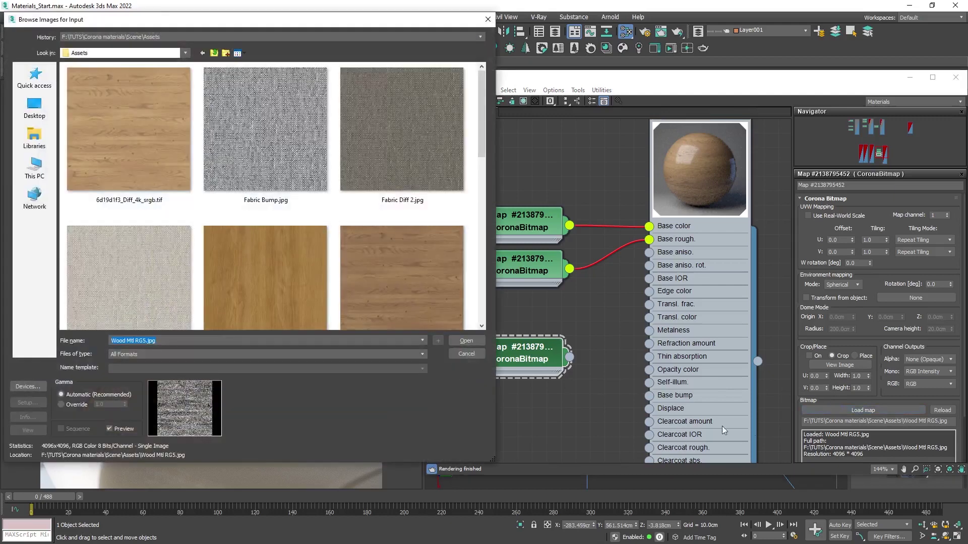
{"action": "left_click_drag", "start_coordinate": [481, 154], "coordinate": [475, 235]}
{"action": "left_click", "coordinate": [467, 240]}
{"action": "left_click", "coordinate": [466, 341]}
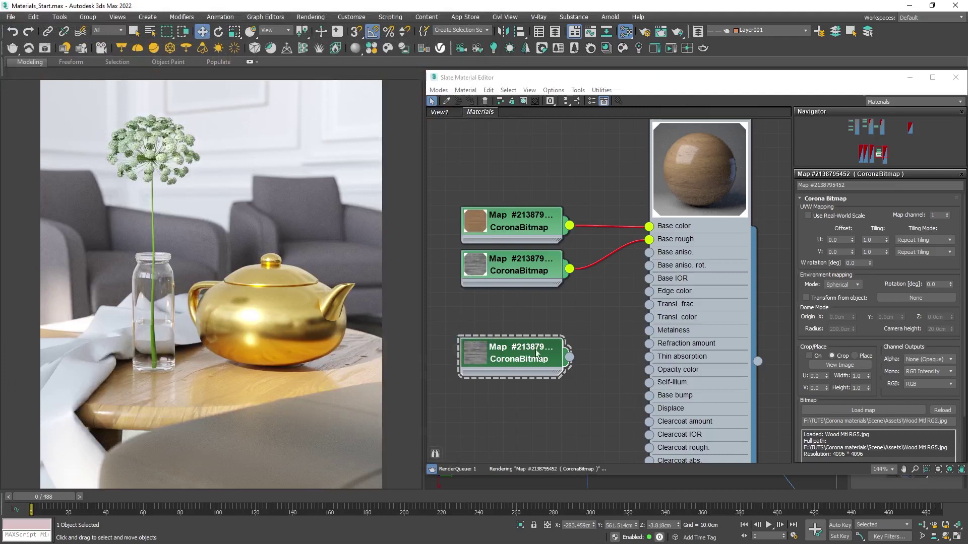
Step: Connect the Wood Mtl RG2.jpg bitmap to the Wood material's base bump and set the bump amount to 0.2
{"action": "left_click_drag", "start_coordinate": [569, 357], "coordinate": [649, 396]}
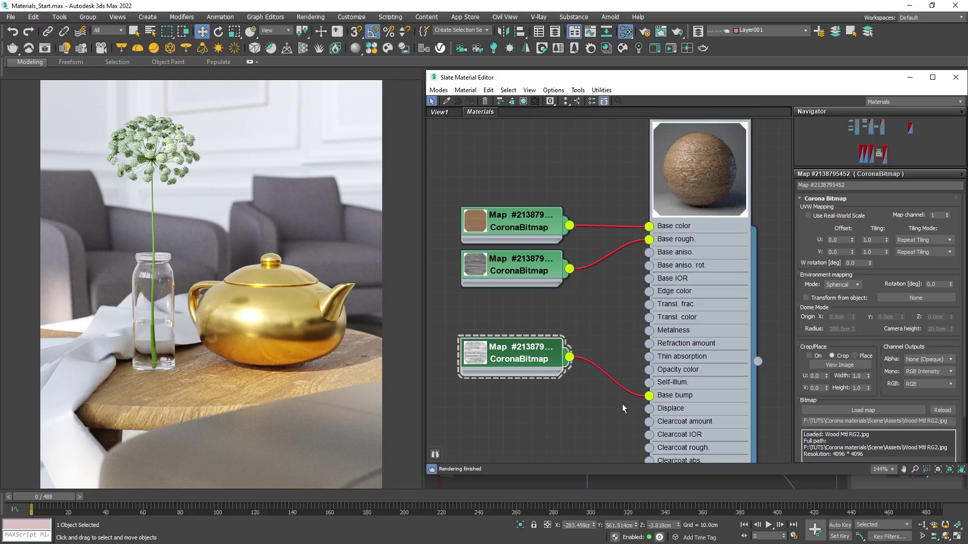
{"action": "middle_click_drag", "start_coordinate": [605, 322], "coordinate": [599, 378]}
{"action": "double_click", "coordinate": [686, 162]}
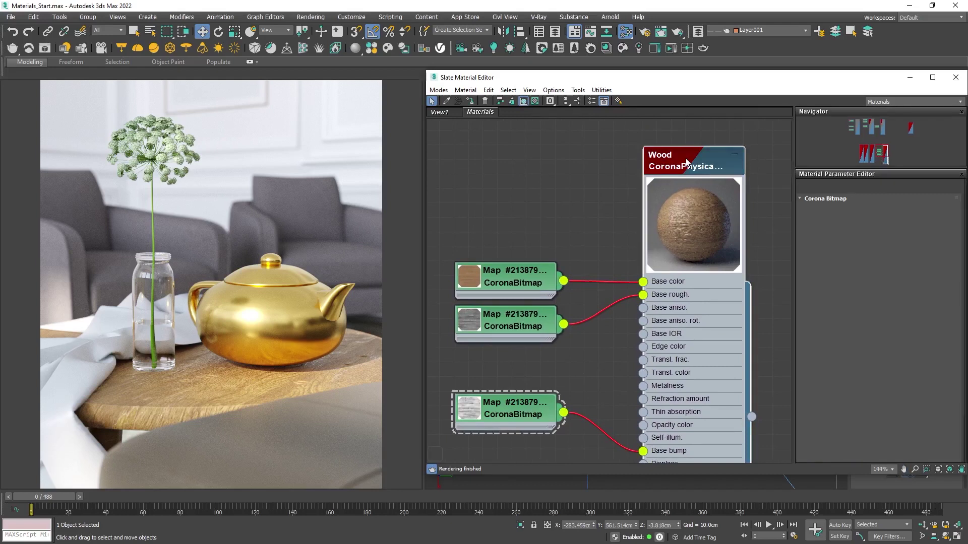
{"action": "double_click", "coordinate": [849, 273]}
{"action": "type", "text": "0."}
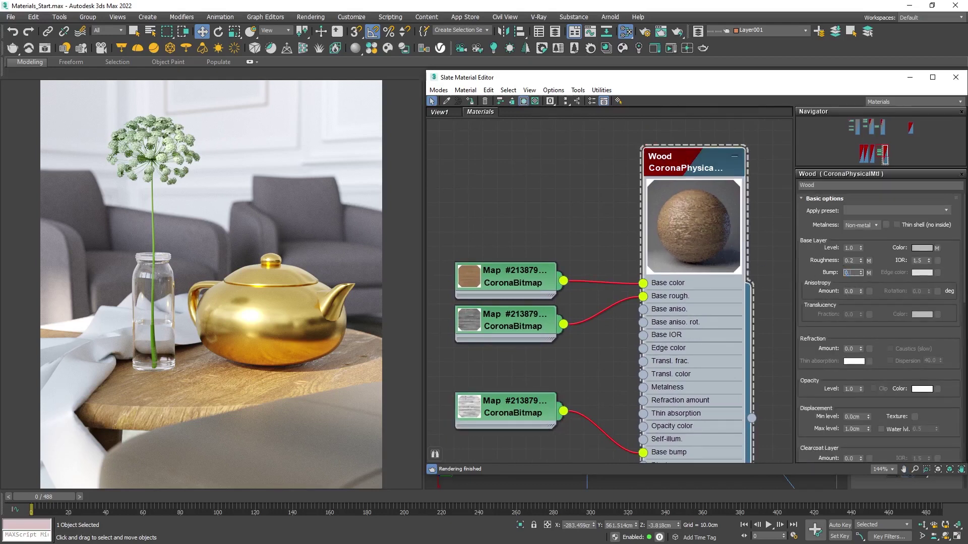
{"action": "type", "text": "2"}
{"action": "key", "text": "Return"}
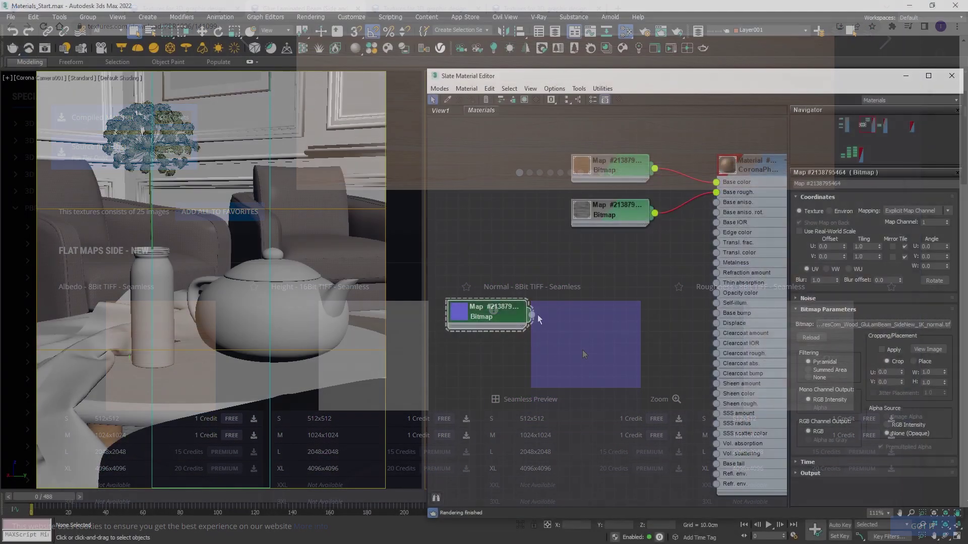
Step: Route the normal map bitmap through a new CoronaNormal map and connect it to the material's base bump
{"action": "left_click_drag", "start_coordinate": [531, 315], "coordinate": [585, 316]}
{"action": "mouse_move", "coordinate": [611, 331]}
{"action": "mouse_move", "coordinate": [689, 376]}
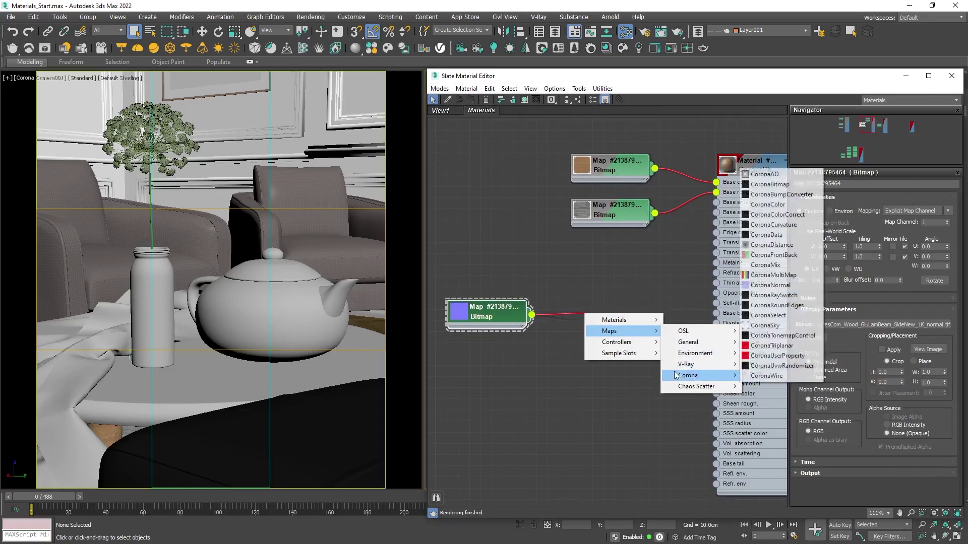
{"action": "left_click", "coordinate": [770, 285]}
{"action": "left_click", "coordinate": [616, 327]}
{"action": "left_click_drag", "start_coordinate": [632, 325], "coordinate": [716, 314]}
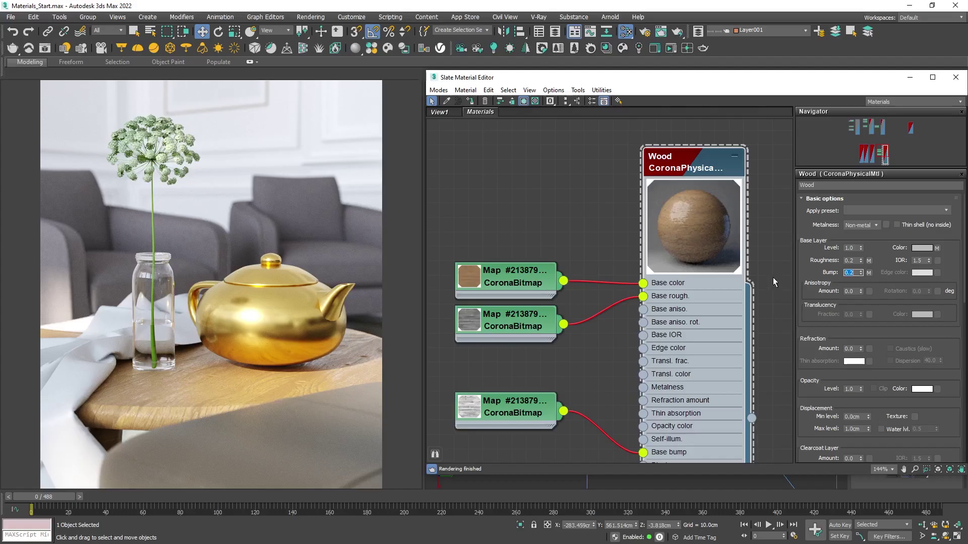
Step: Create a new Corona physical material beside the Wood material, show its preview and name it Fabric
{"action": "middle_click_drag", "start_coordinate": [773, 278], "coordinate": [606, 271]}
{"action": "right_click", "coordinate": [637, 228]}
{"action": "left_click", "coordinate": [847, 266]}
{"action": "left_click_drag", "start_coordinate": [634, 229], "coordinate": [643, 206]}
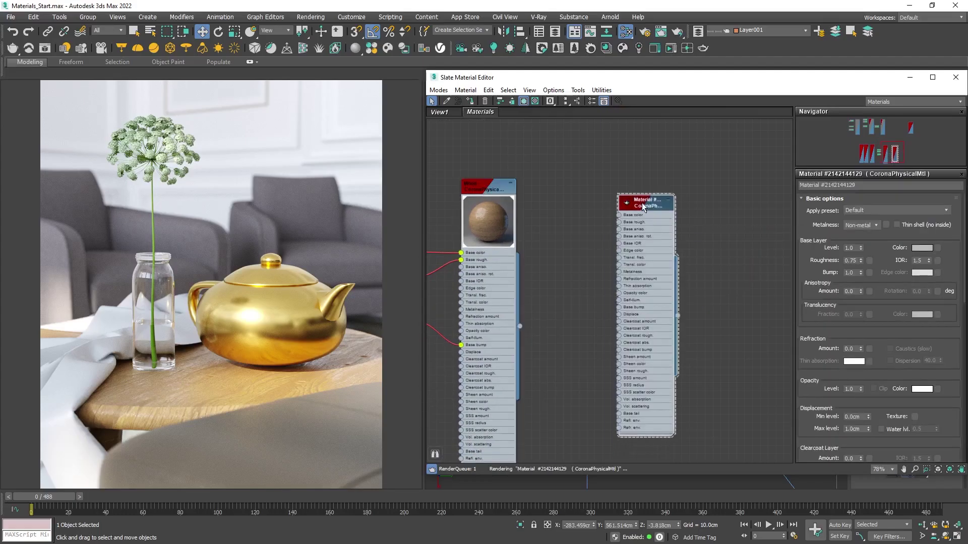
{"action": "double_click", "coordinate": [628, 203]}
{"action": "left_click_drag", "start_coordinate": [858, 185], "coordinate": [783, 190]}
{"action": "type", "text": "Fabric"}
{"action": "key", "text": "Return"}
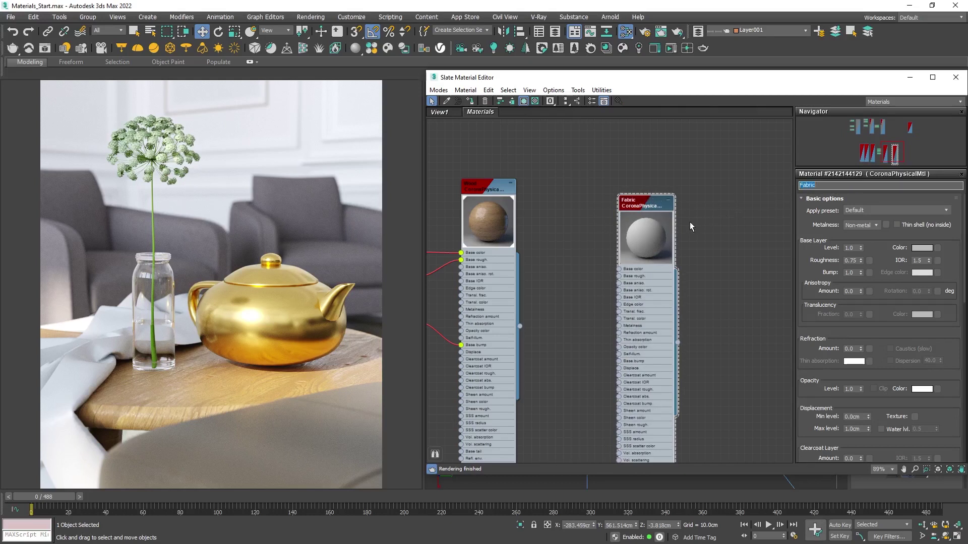
Step: Assign a CoronaBitmap with Fabric Diff 2.jpg to the Fabric material's base color and place its node beside the material
{"action": "scroll", "coordinate": [689, 222], "scroll_direction": "up", "scroll_amount": 4}
{"action": "left_click", "coordinate": [937, 248]}
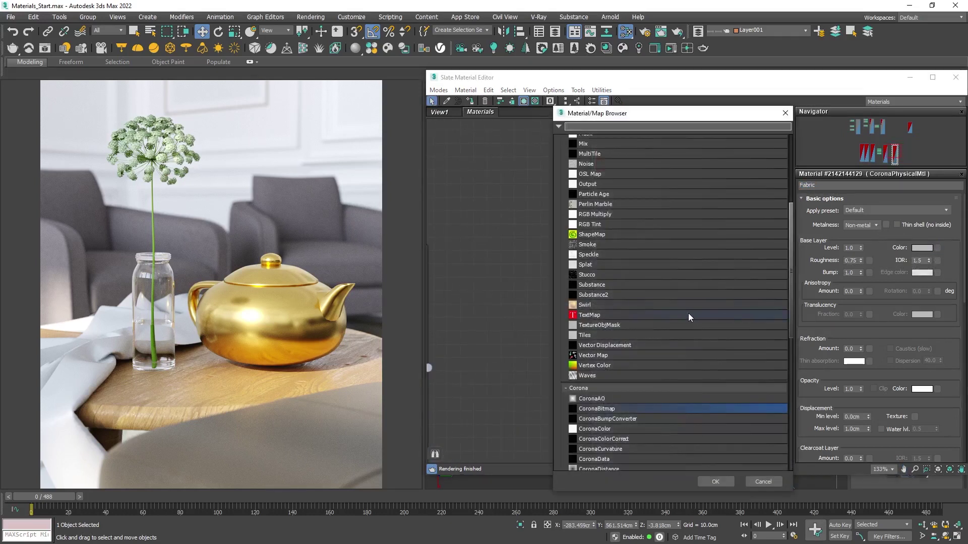
{"action": "left_click", "coordinate": [713, 479]}
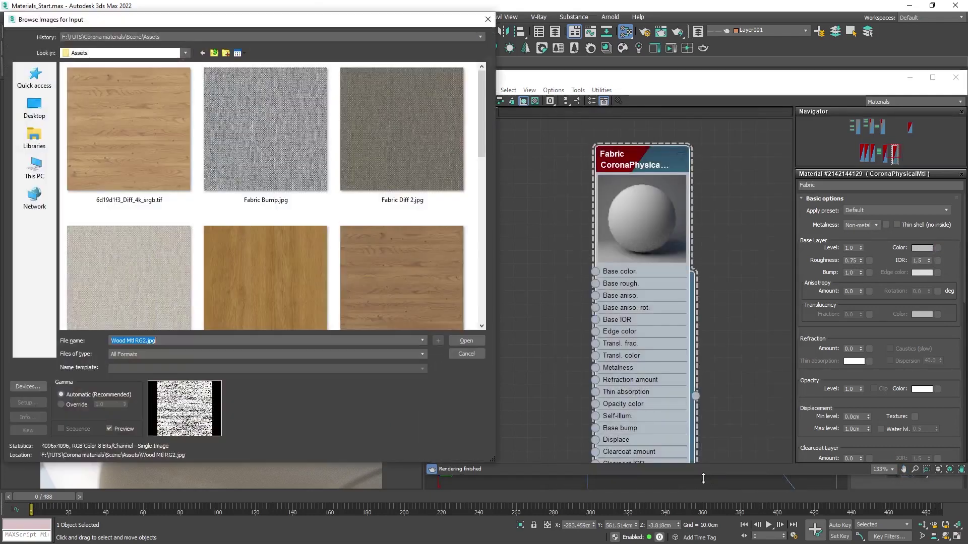
{"action": "double_click", "coordinate": [409, 171]}
{"action": "mouse_move", "coordinate": [490, 328]}
{"action": "middle_mouse_down"}
{"action": "mouse_move", "coordinate": [549, 292]}
{"action": "mouse_move", "coordinate": [565, 296]}
{"action": "mouse_move", "coordinate": [532, 311]}
{"action": "middle_mouse_up"}
{"action": "left_click_drag", "start_coordinate": [506, 253], "coordinate": [546, 253]}
Step: Duplicate the fabric color bitmap node below the original and load Fabric Bump.jpg into the copy
{"action": "left_click_drag", "start_coordinate": [546, 253], "coordinate": [548, 396], "text": "shift"}
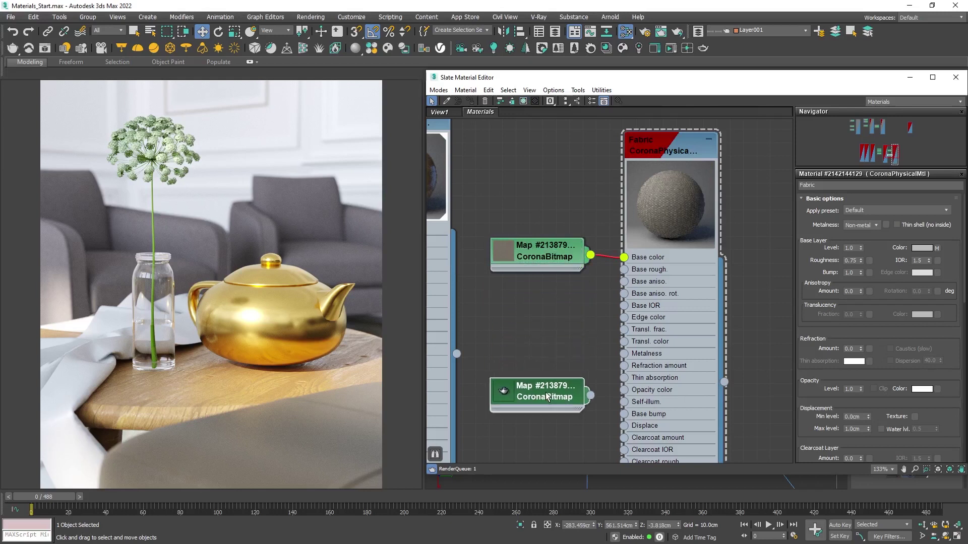
{"action": "scroll", "coordinate": [548, 397], "scroll_direction": "down", "scroll_amount": 2}
{"action": "left_click", "coordinate": [856, 410]}
{"action": "left_click", "coordinate": [274, 144]}
{"action": "left_click", "coordinate": [461, 340]}
Step: Connect the Fabric Bump.jpg bitmap to the Fabric material's base bump and set the bump amount to 0.1
{"action": "left_click_drag", "start_coordinate": [571, 369], "coordinate": [599, 377]}
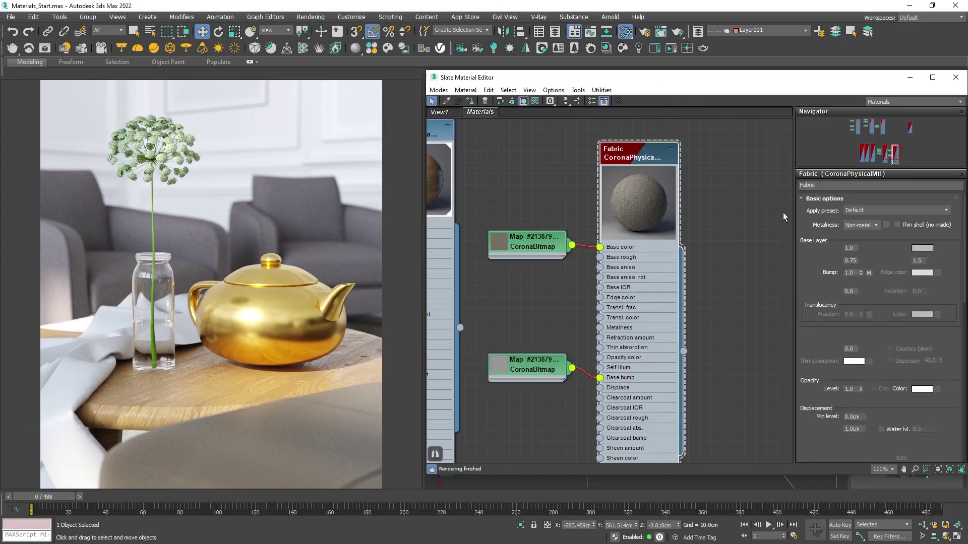
{"action": "double_click", "coordinate": [852, 273]}
{"action": "type", "text": "0.1"}
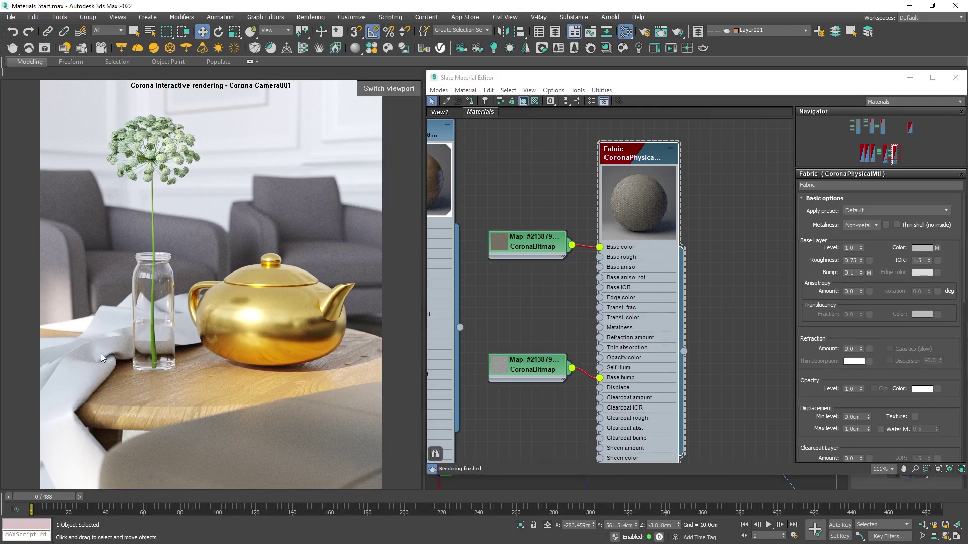
Step: Assign the Fabric material to the cloth on the table and set its sheen layer amount to 1
{"action": "right_click", "coordinate": [641, 157]}
{"action": "left_click", "coordinate": [647, 168]}
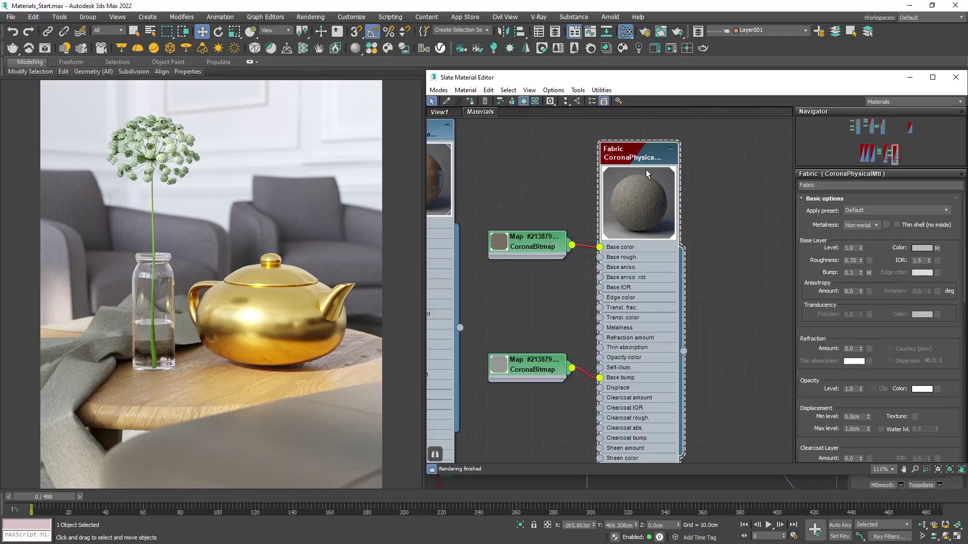
{"action": "left_click_drag", "start_coordinate": [809, 364], "coordinate": [823, 225]}
{"action": "double_click", "coordinate": [856, 371]}
{"action": "type", "text": "1"}
{"action": "key", "text": "Return"}
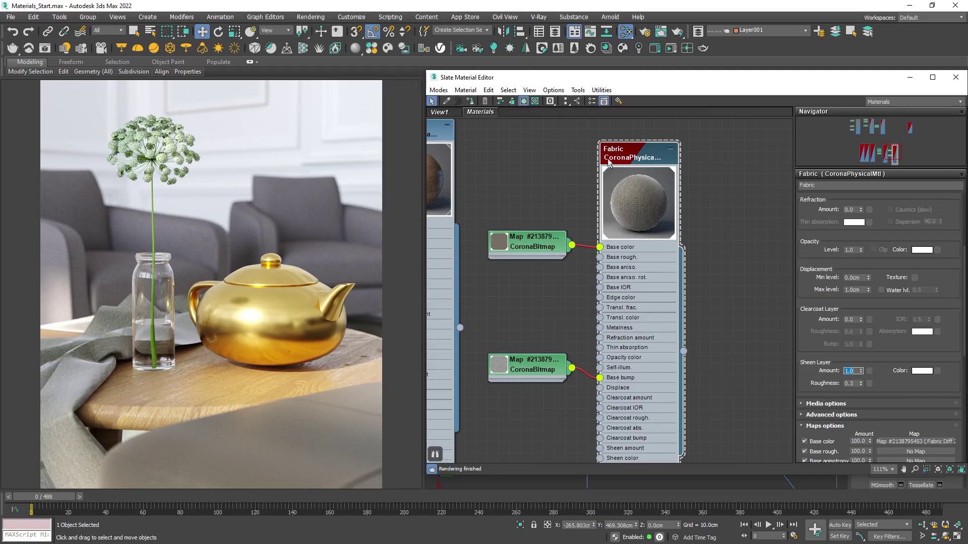
Step: Download Fabric Wool 01 20cm from the Chaos Cosmos fabric materials, import it onto the selected cloth and close the browser
{"action": "left_click", "coordinate": [623, 48]}
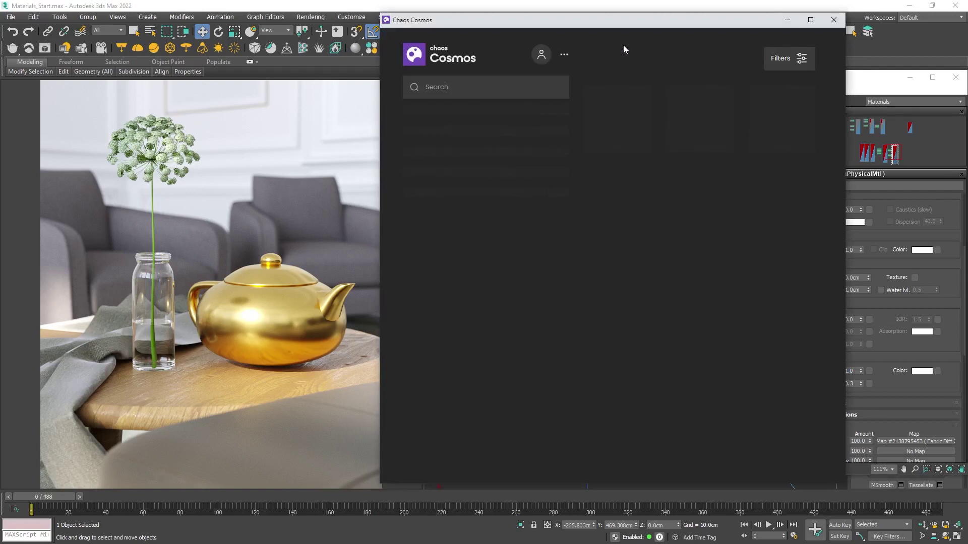
{"action": "left_click", "coordinate": [460, 212]}
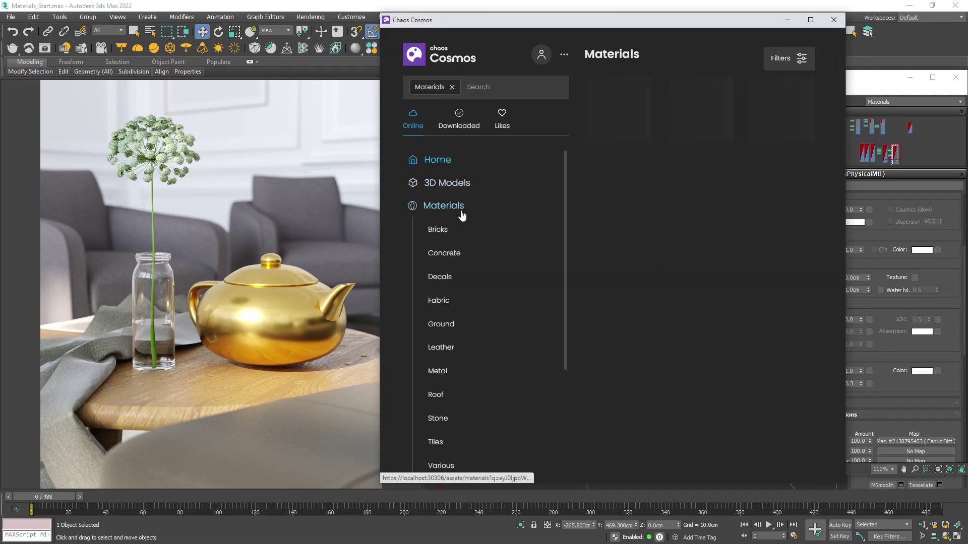
{"action": "left_click", "coordinate": [456, 303]}
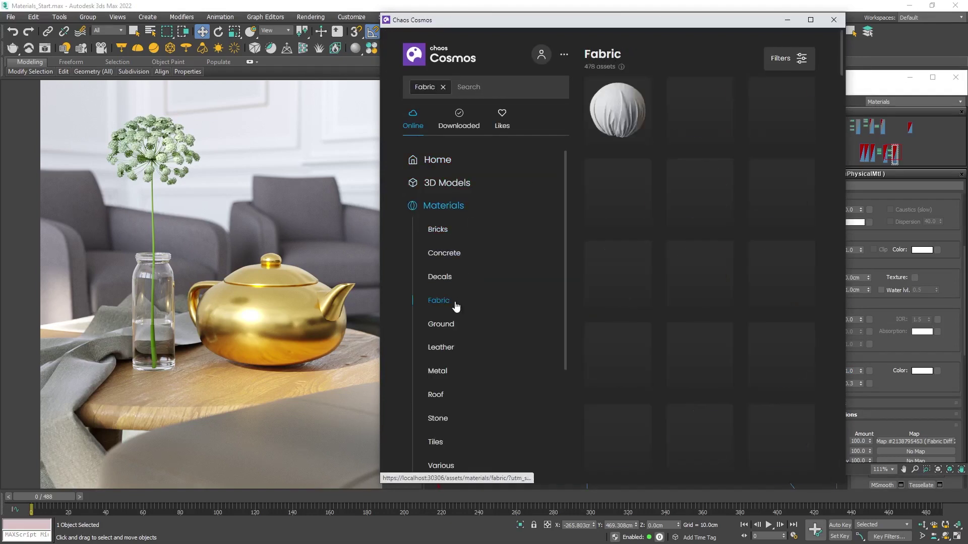
{"action": "left_click_drag", "start_coordinate": [841, 56], "coordinate": [822, 446]}
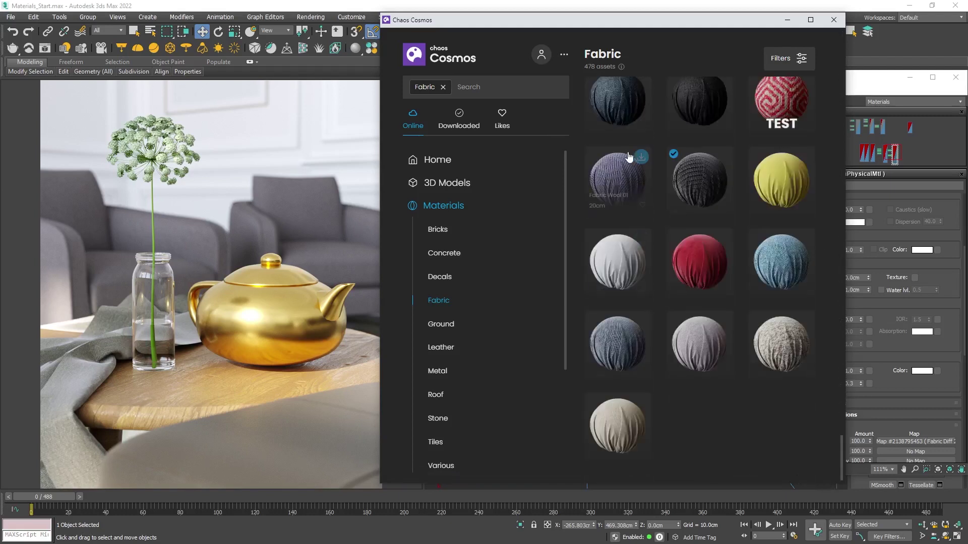
{"action": "left_click", "coordinate": [641, 158]}
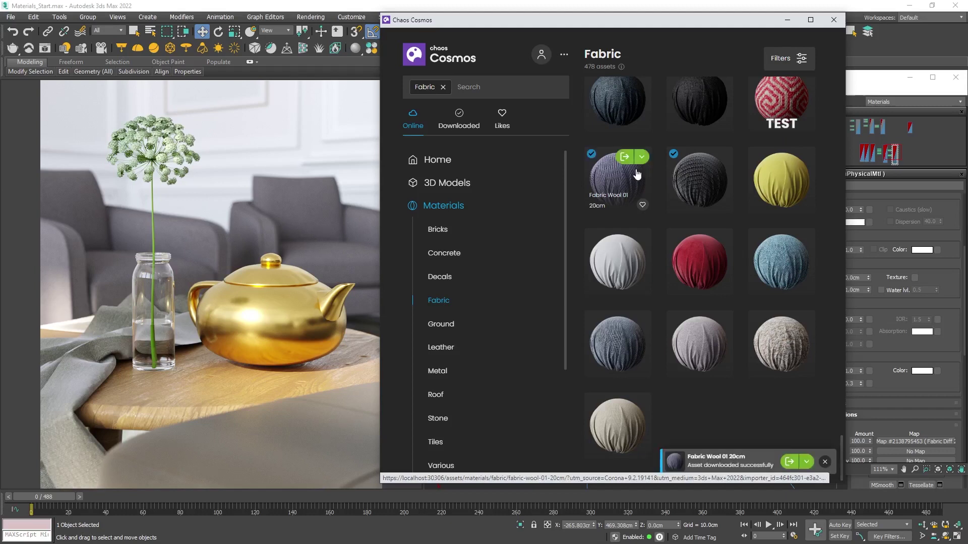
{"action": "left_click", "coordinate": [624, 158]}
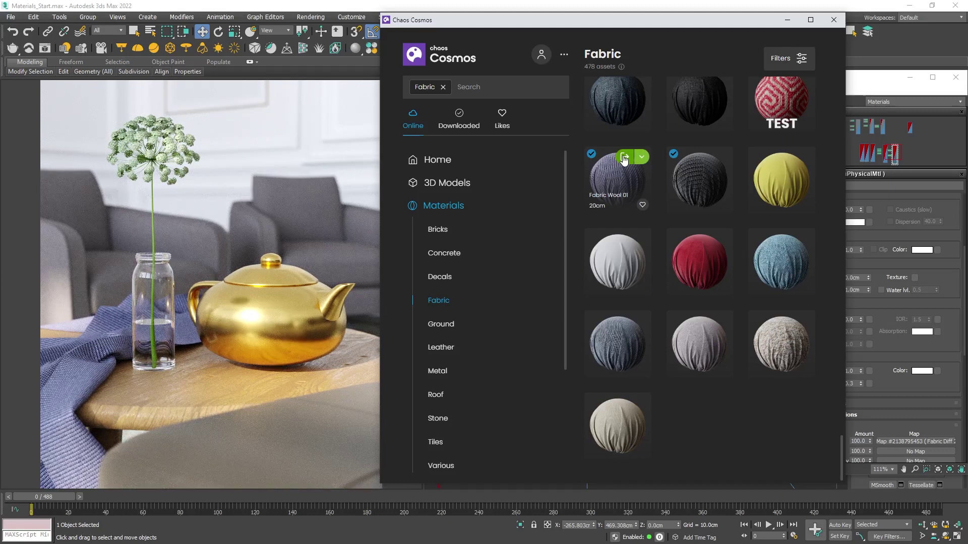
{"action": "left_click", "coordinate": [833, 20]}
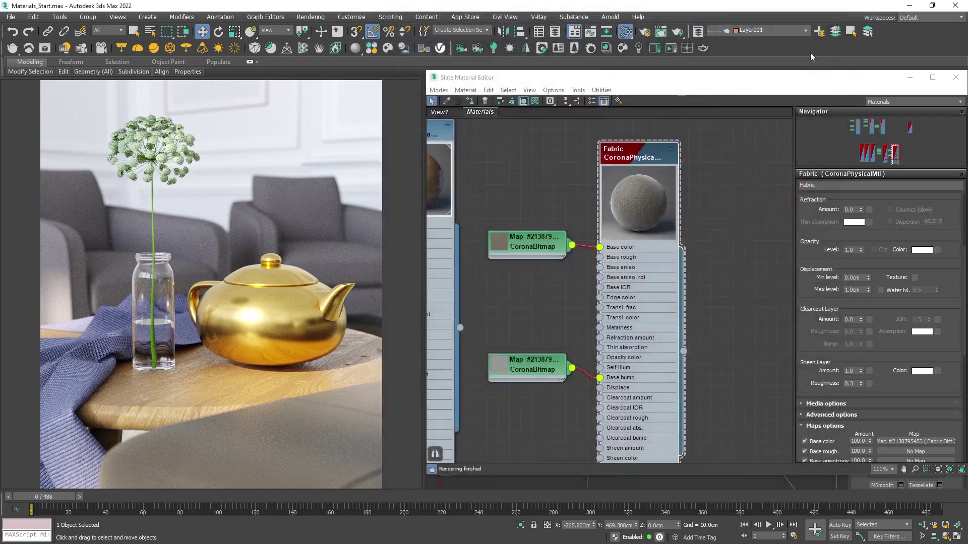
Step: Assign the Brass Clean material from the Corona Material Library's Metals category to the teapot
{"action": "left_click", "coordinate": [607, 48]}
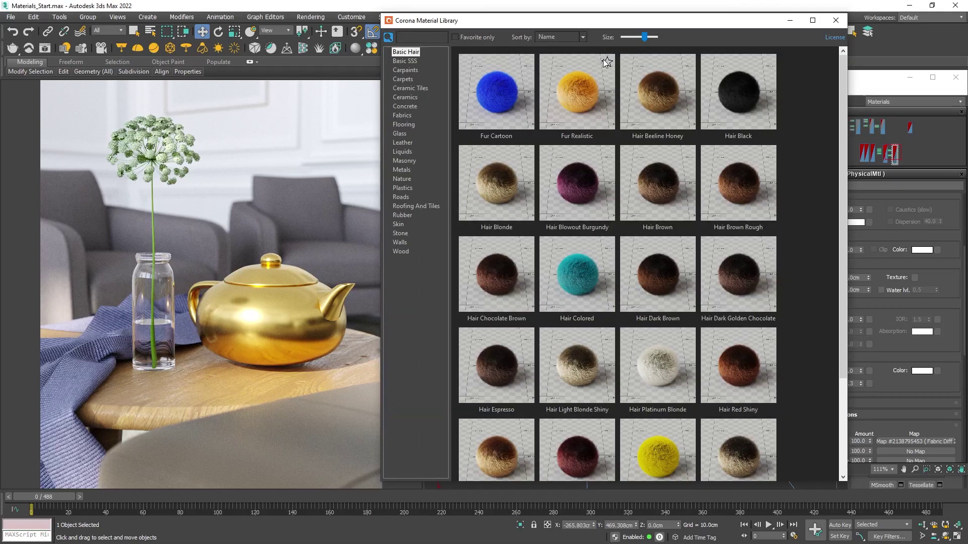
{"action": "left_click", "coordinate": [402, 169]}
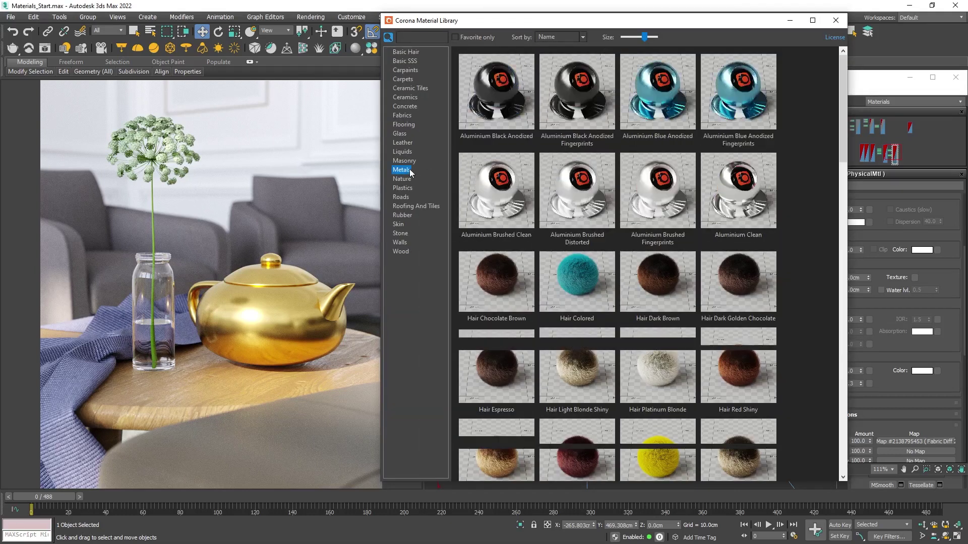
{"action": "left_click_drag", "start_coordinate": [842, 132], "coordinate": [839, 165]}
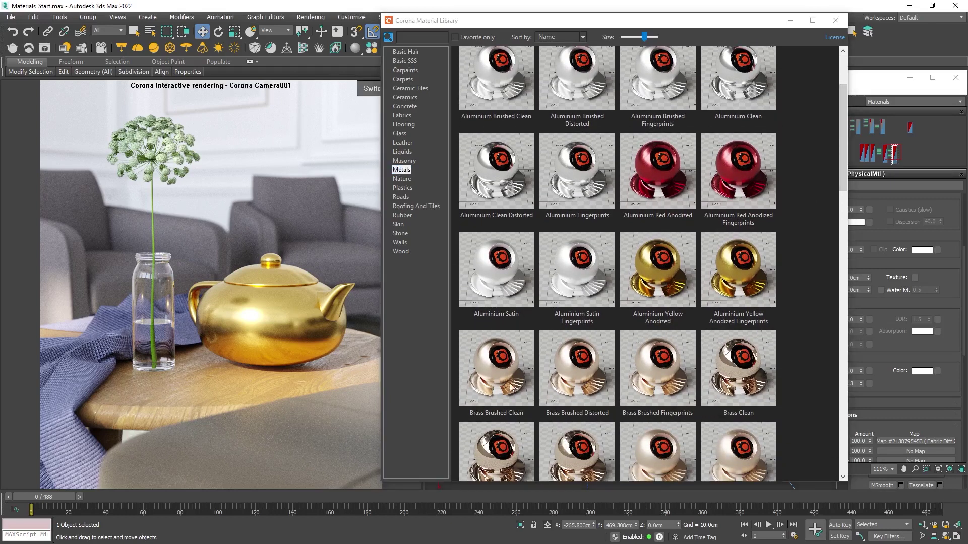
{"action": "right_click", "coordinate": [741, 372]}
{"action": "left_click", "coordinate": [758, 395]}
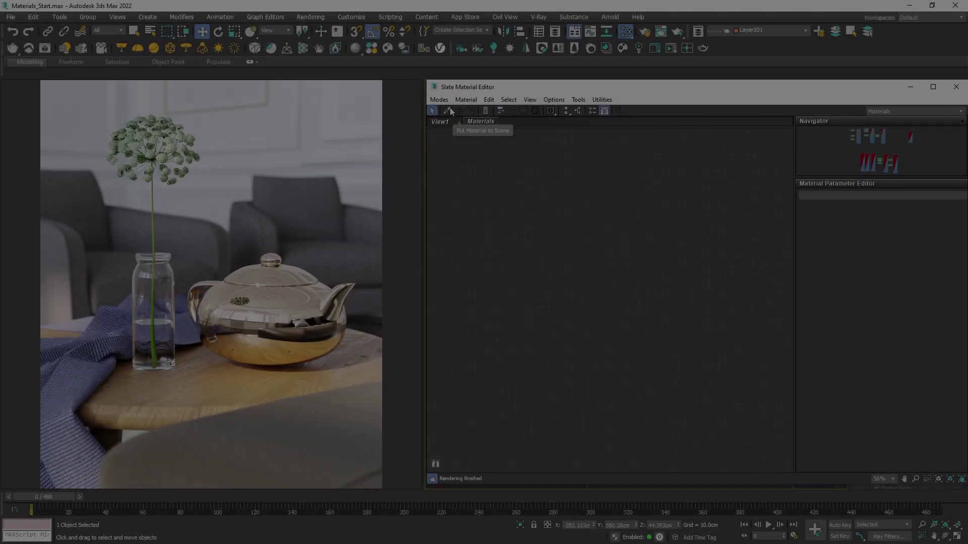
Step: Pick the teapot's Brass Clean and the cloth's Fabric_Wool_01_20cm materials from the scene into the Slate Material Editor's Materials view
{"action": "left_click_drag", "start_coordinate": [513, 80], "coordinate": [513, 233]}
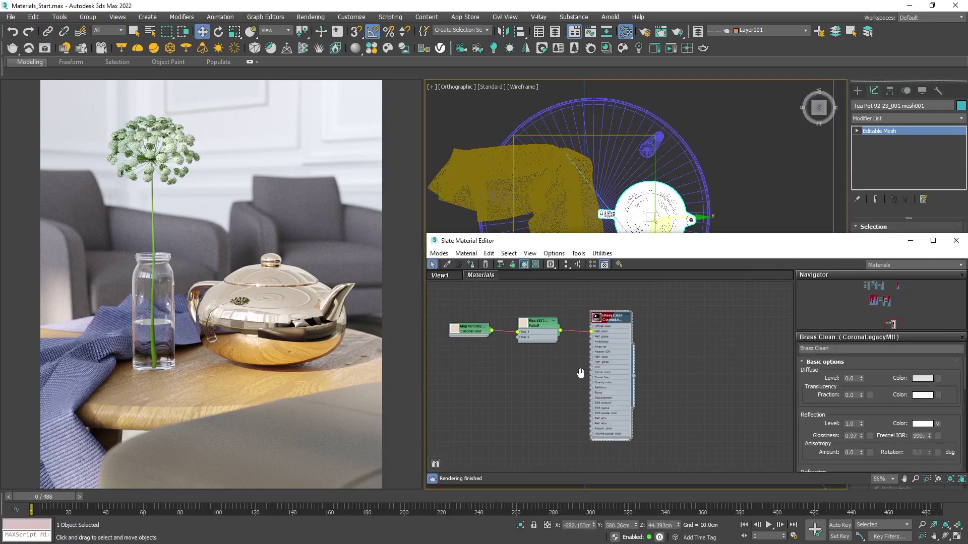
{"action": "middle_click_drag", "start_coordinate": [579, 371], "coordinate": [629, 231]}
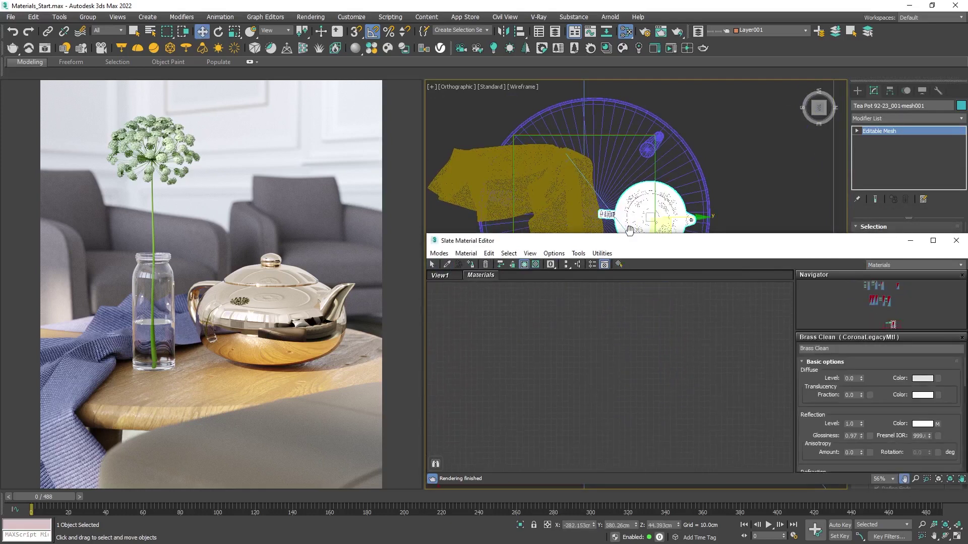
{"action": "left_click", "coordinate": [448, 264]}
{"action": "left_click", "coordinate": [524, 207]}
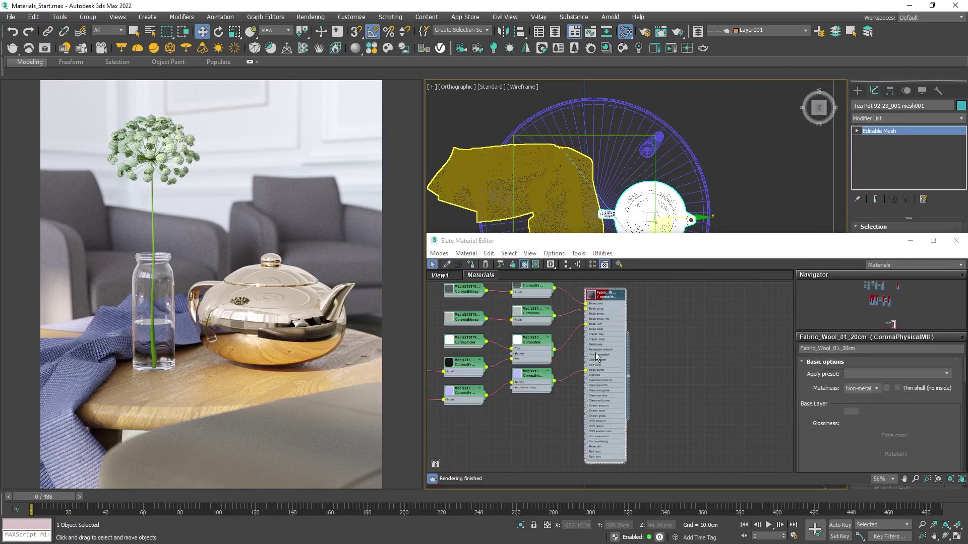
{"action": "scroll", "coordinate": [595, 352], "scroll_direction": "up", "scroll_amount": 5}
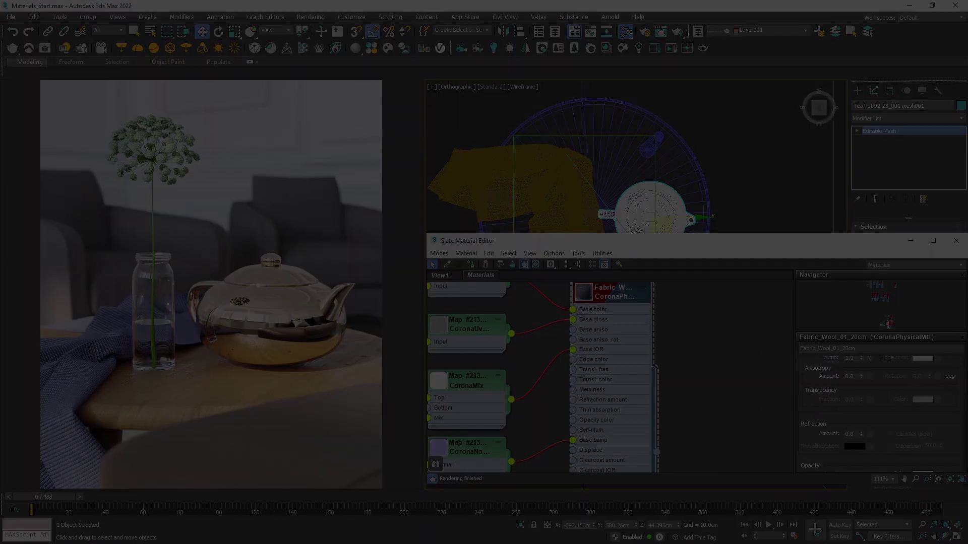